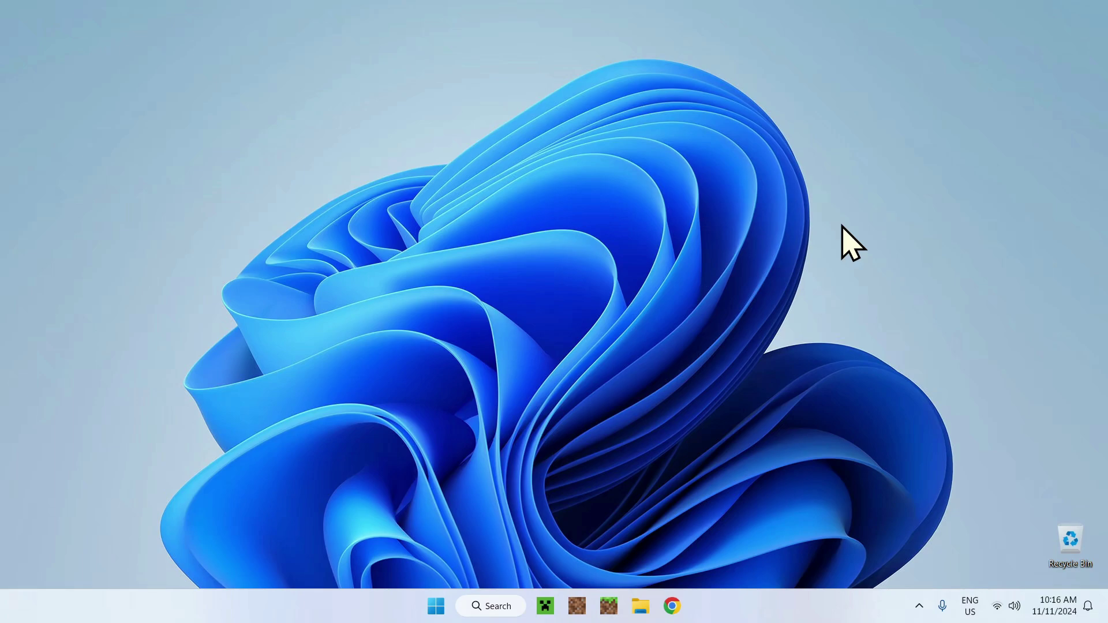
Search Google in Chrome for 'Fabric Minecraft'.
click(671, 606)
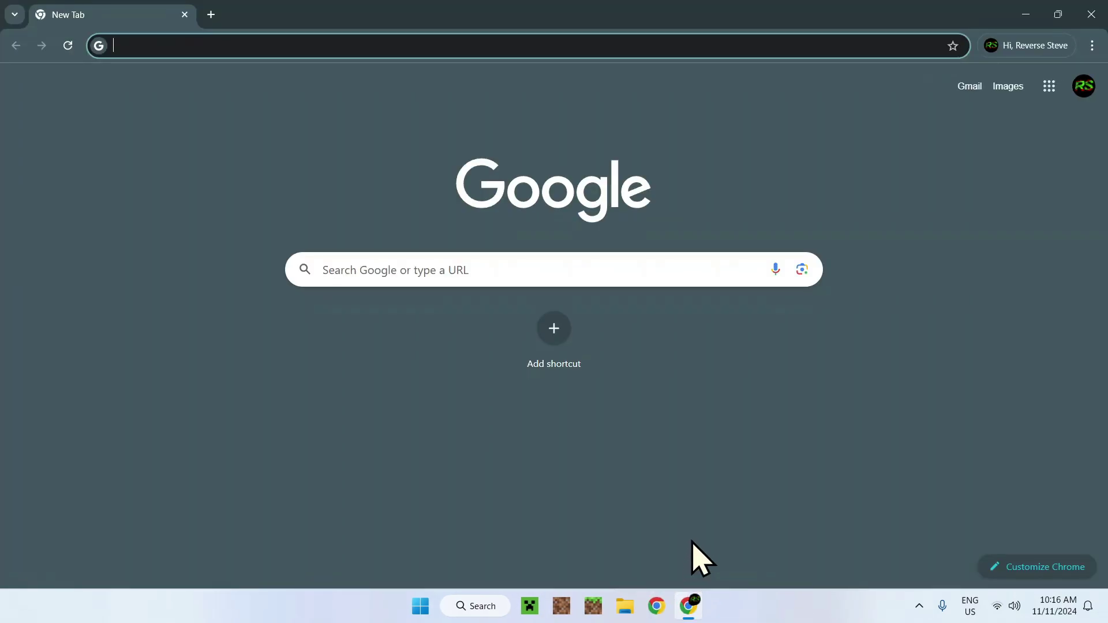
click(656, 271)
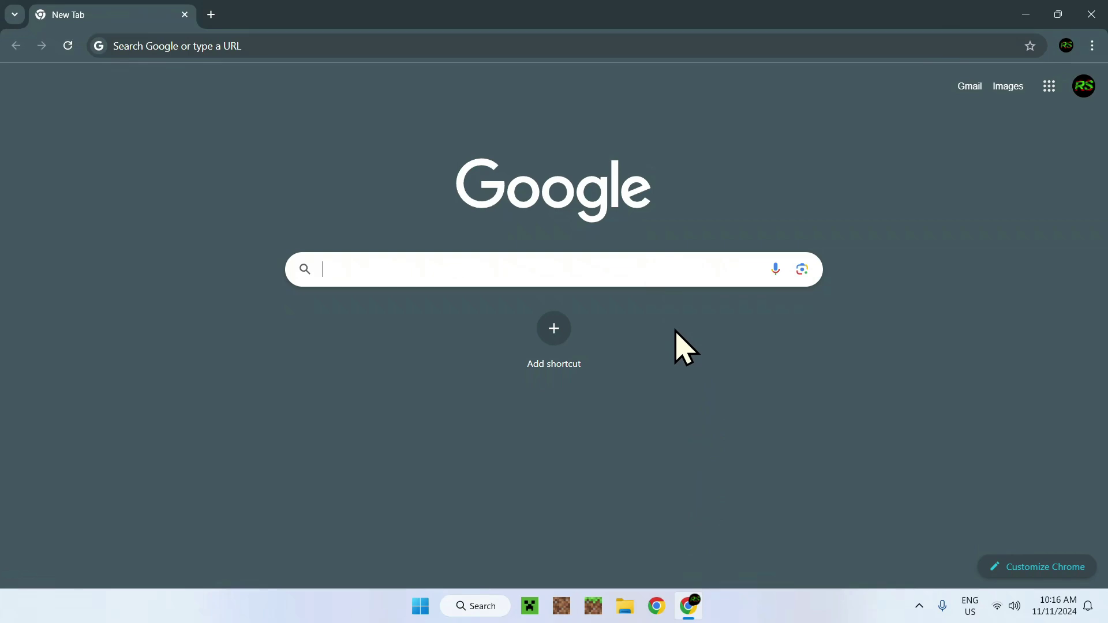
text(Fa)
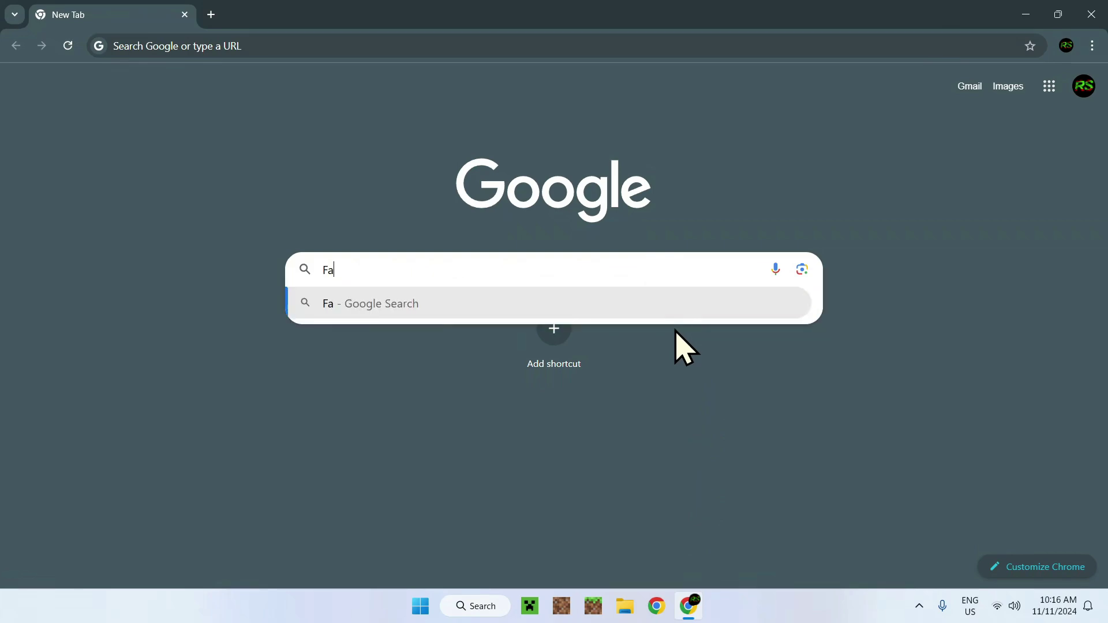
text(bric Minecraft)
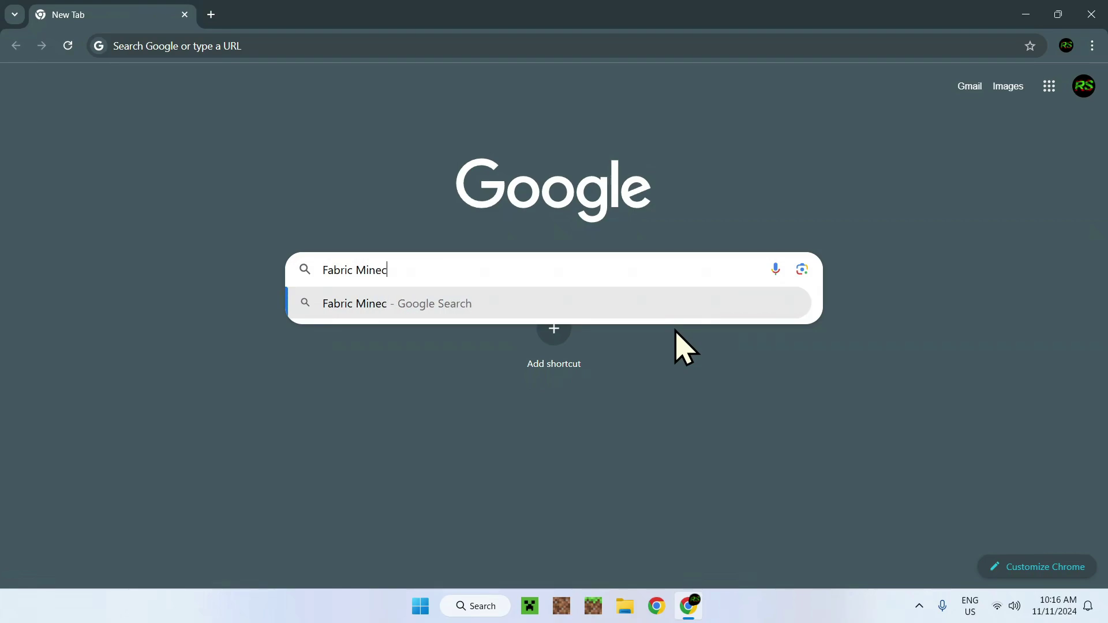
key(Return)
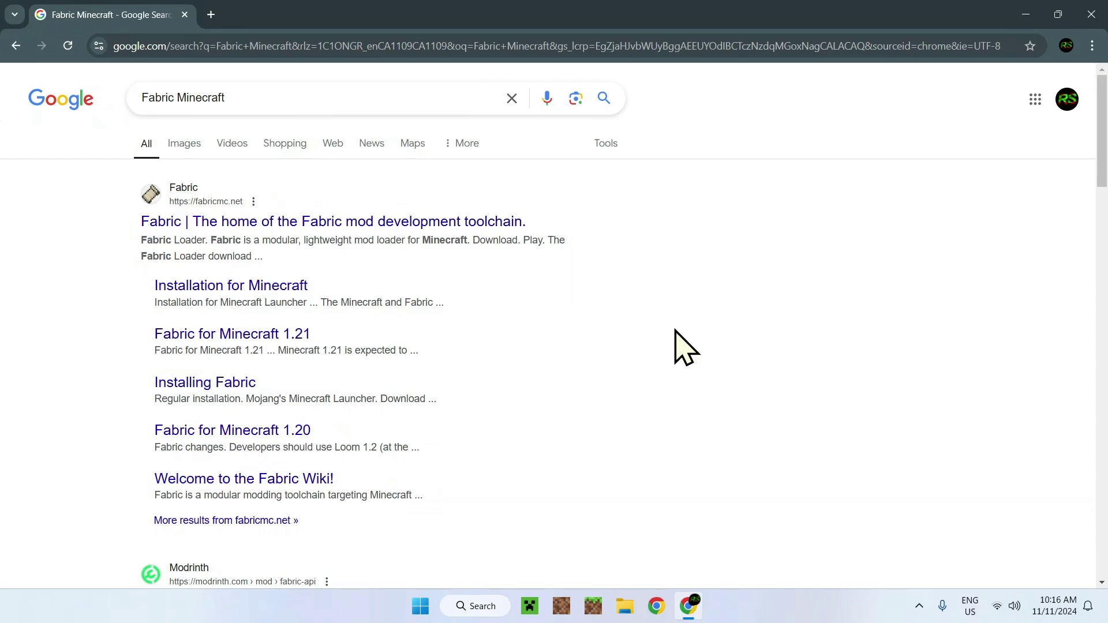
Download the Windows Fabric installer, fabric-installer-1.0.1.exe, from fabricmc.net.
click(308, 224)
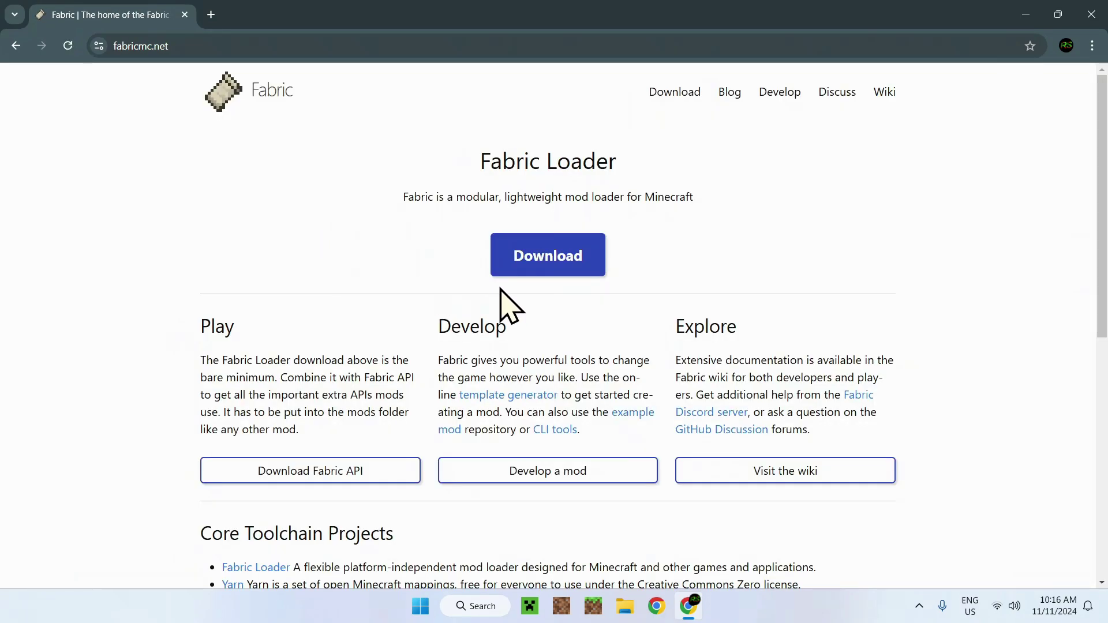
click(543, 273)
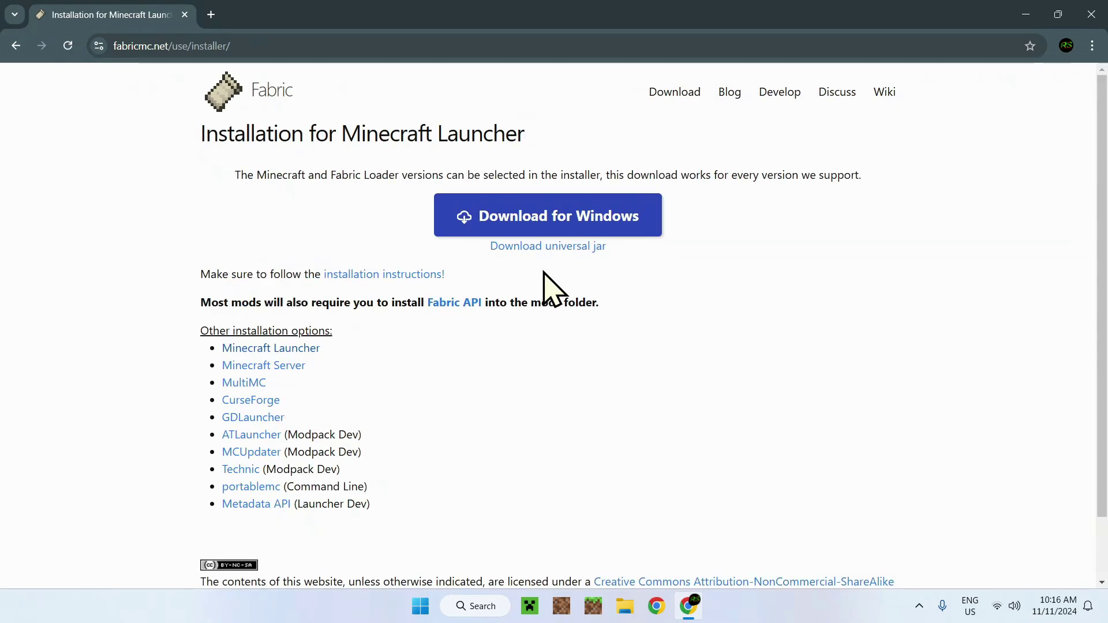
click(551, 230)
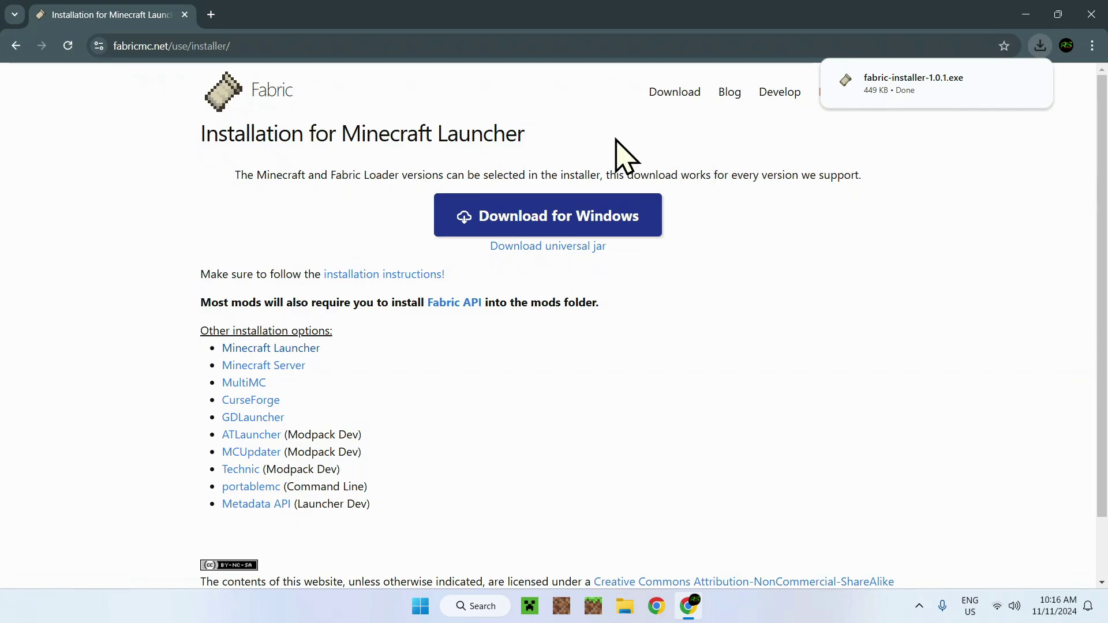
Search 'WorldEdit Minecraft' in a new tab and open the CurseForge 'WorldEdit - Minecraft Mods' result.
click(211, 14)
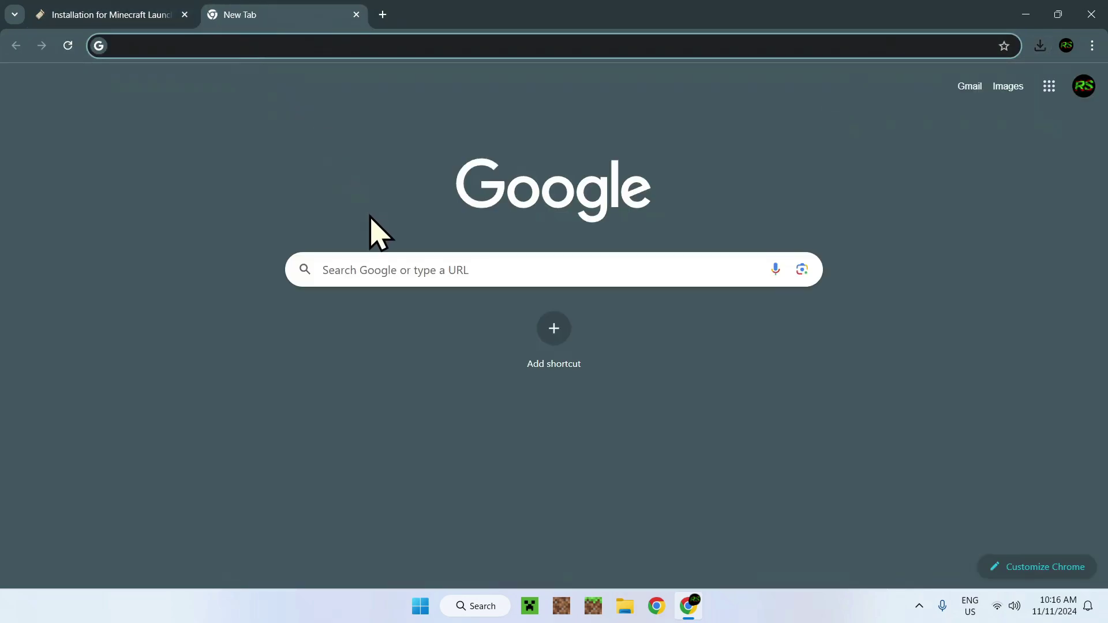
click(391, 268)
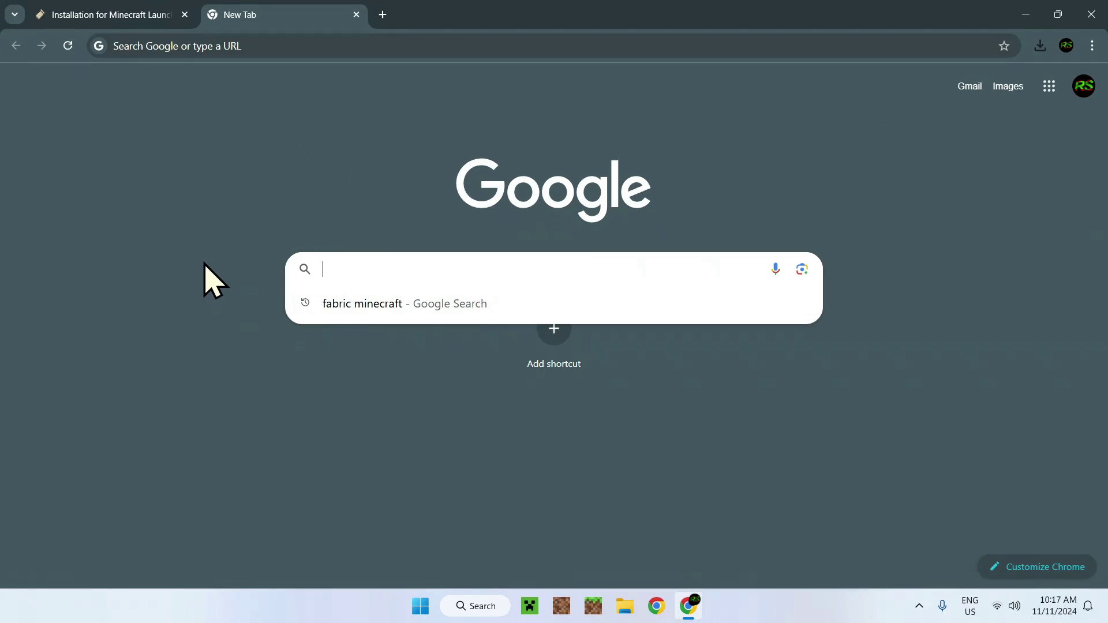
text(World)
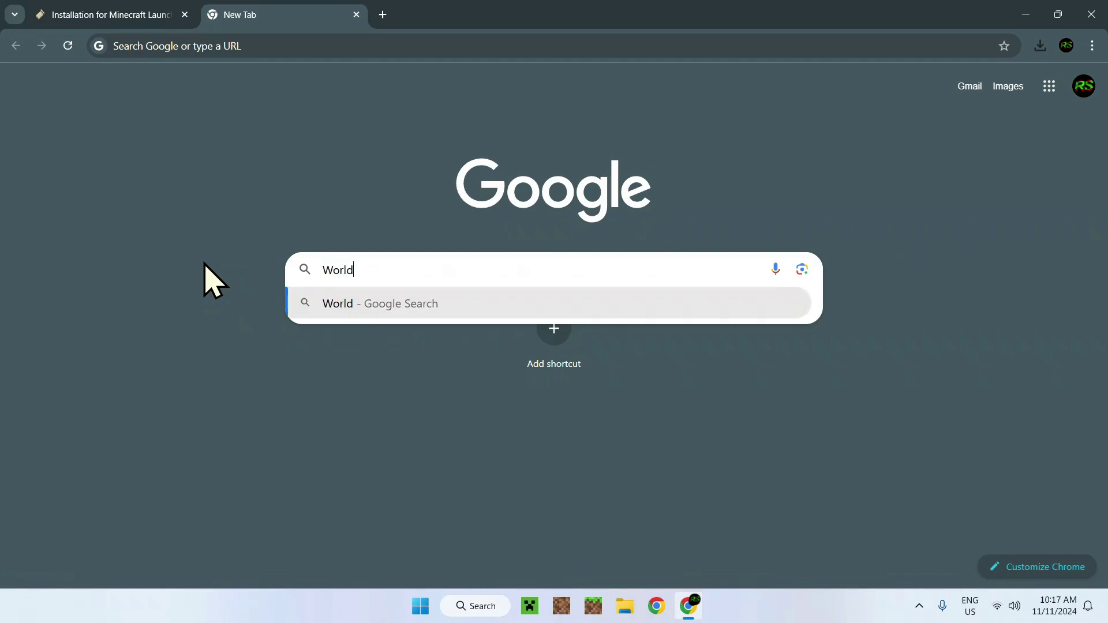
text(Edit Mi)
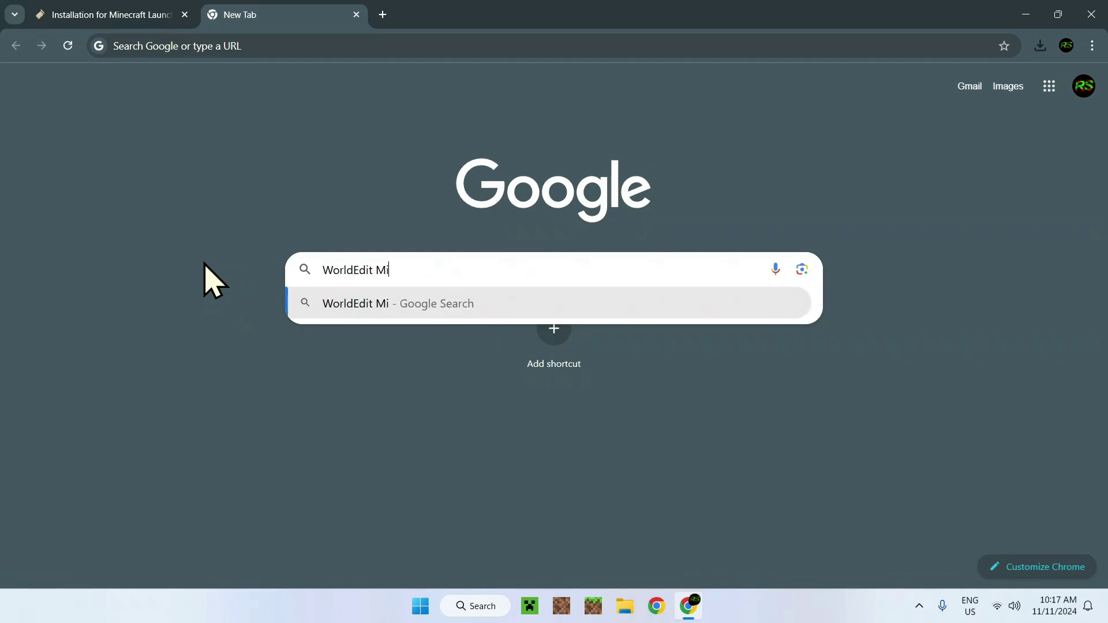
text(necraft)
key(Return)
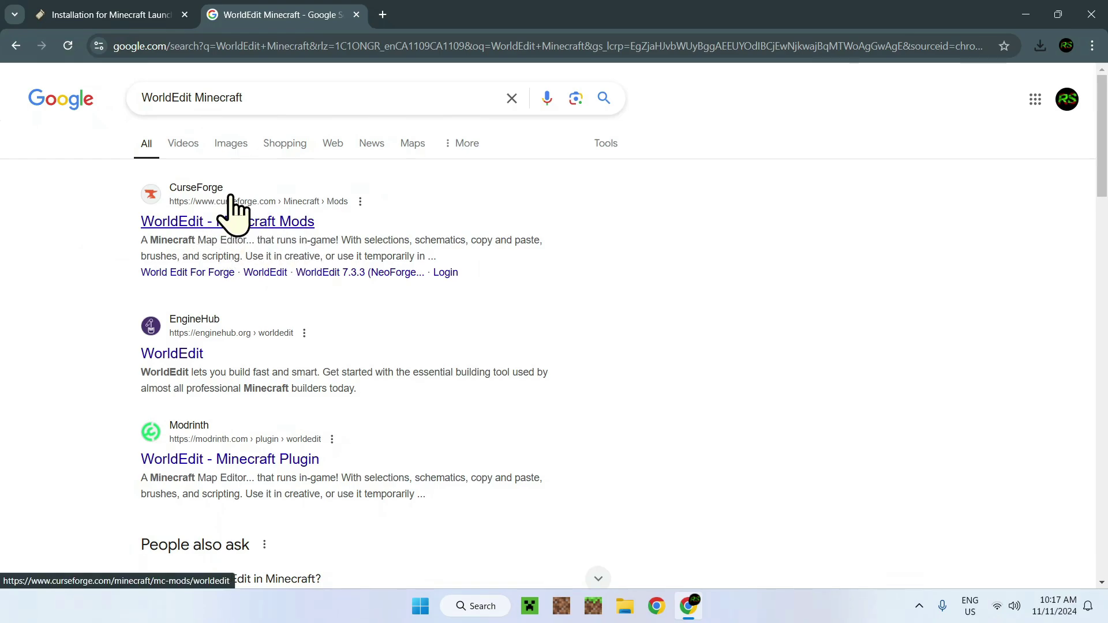
click(208, 224)
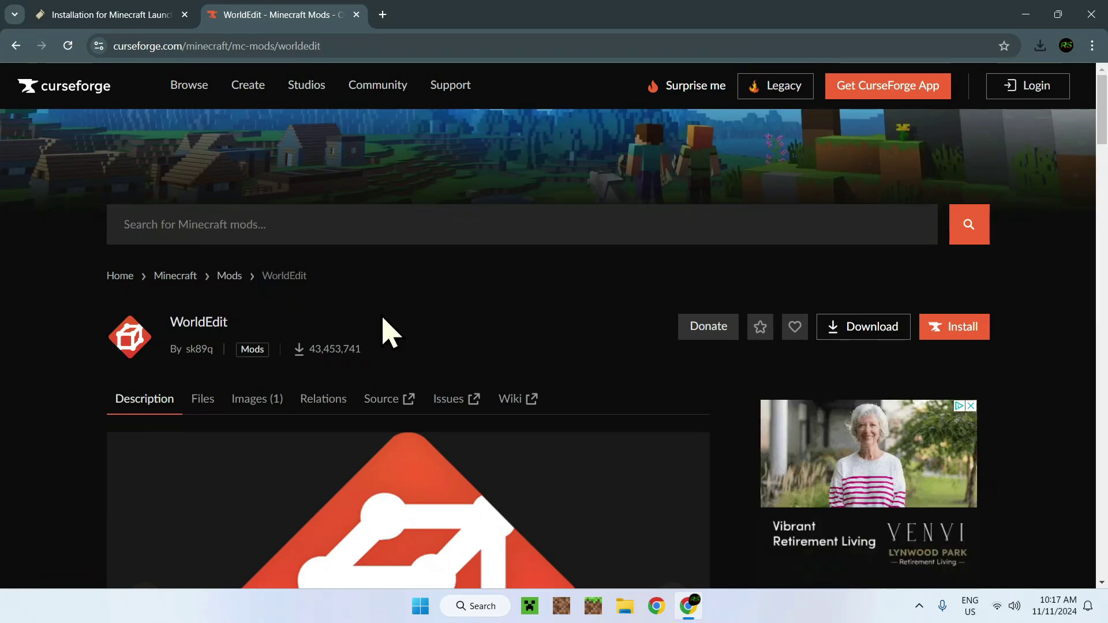
Download WorldEdit 7.3.9 Beta 1 (worldedit-mod-7.3.9-beta-01-dist.jar) from the Files list, then close Chrome.
click(200, 404)
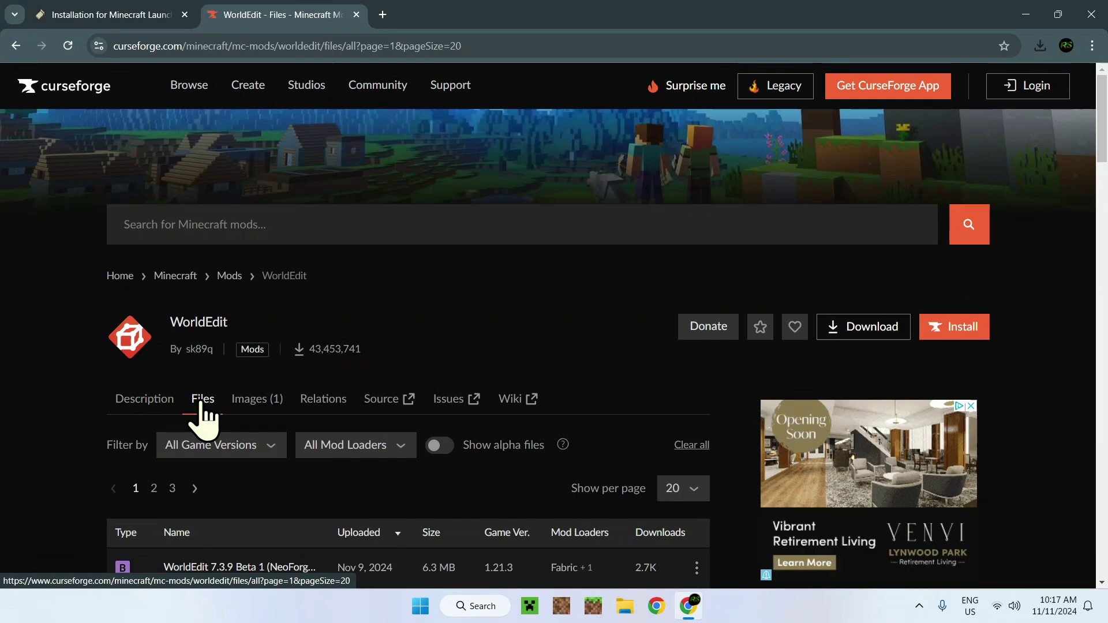
scroll(200, 412, down, 2)
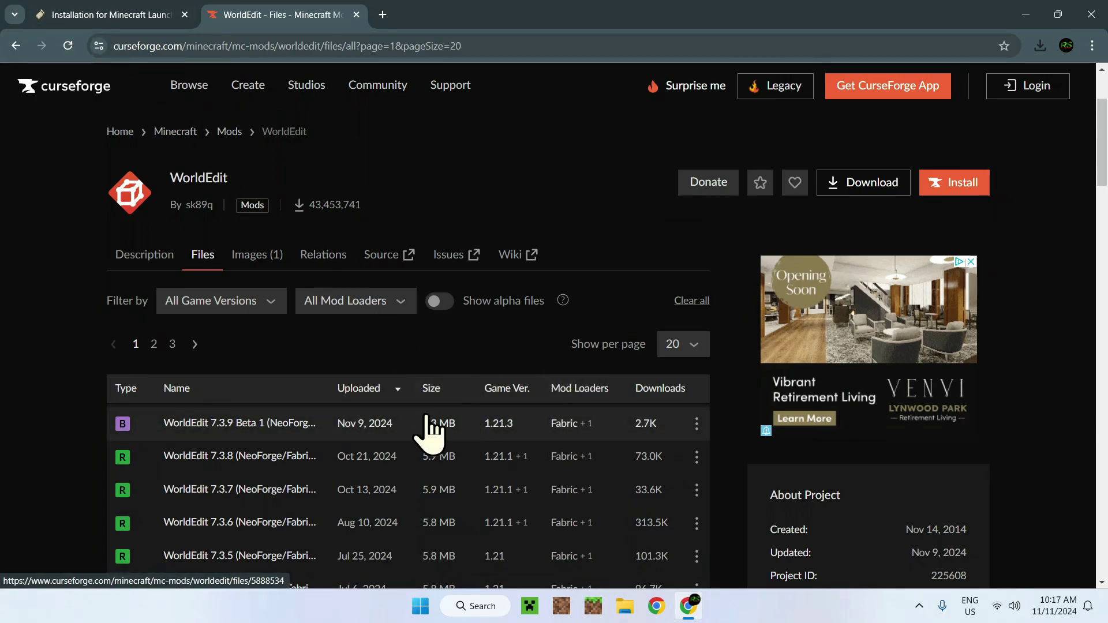
click(320, 427)
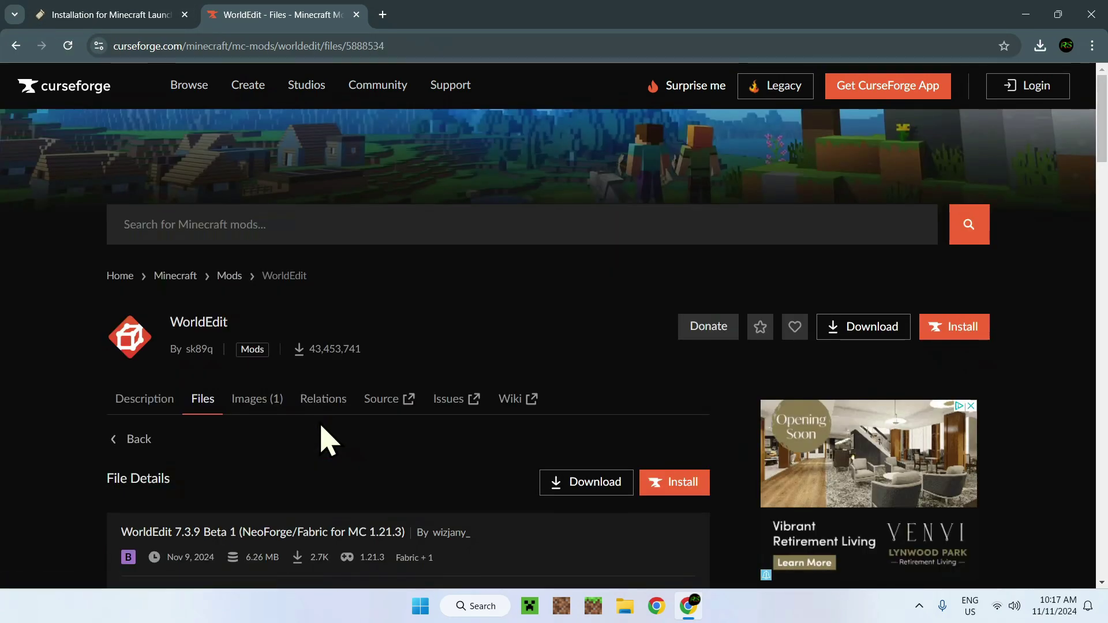
click(586, 485)
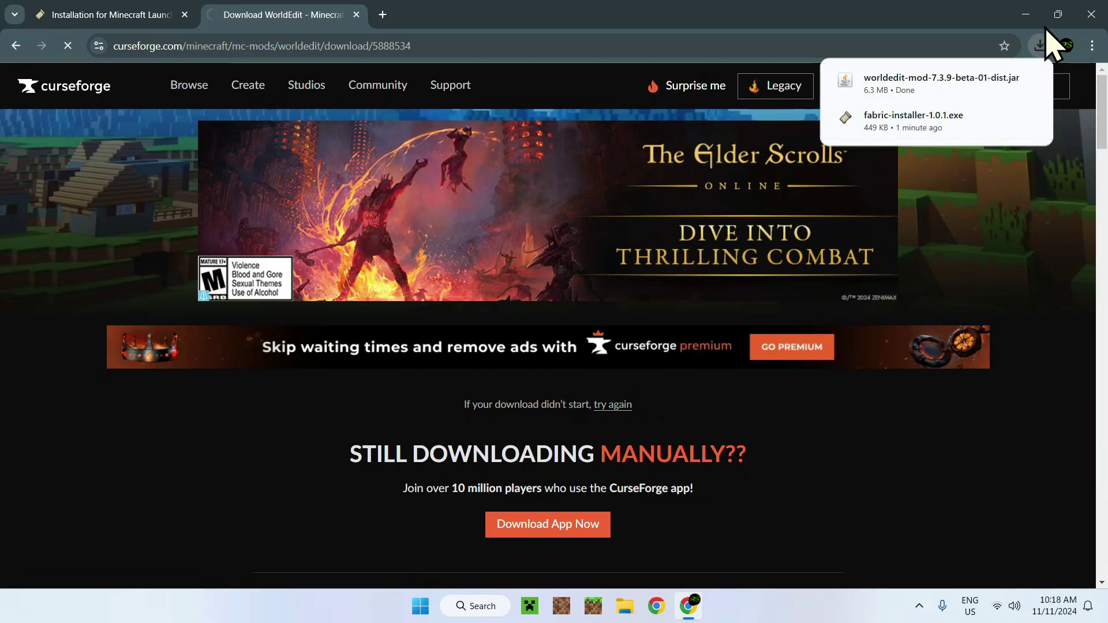
click(1092, 21)
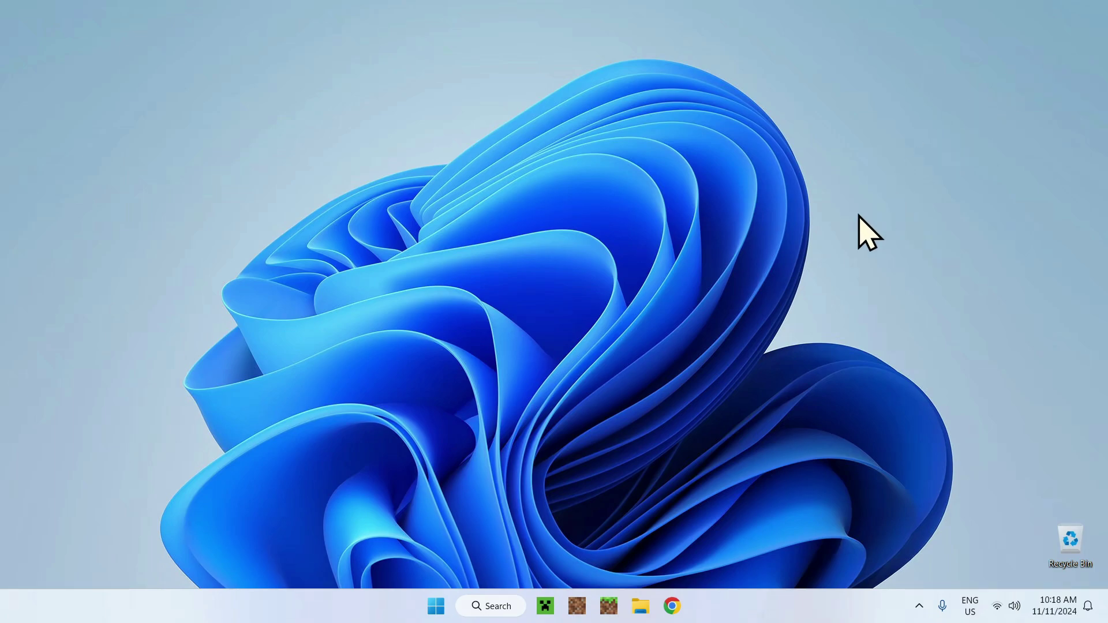
Show the Downloads folder in File Explorer.
click(640, 607)
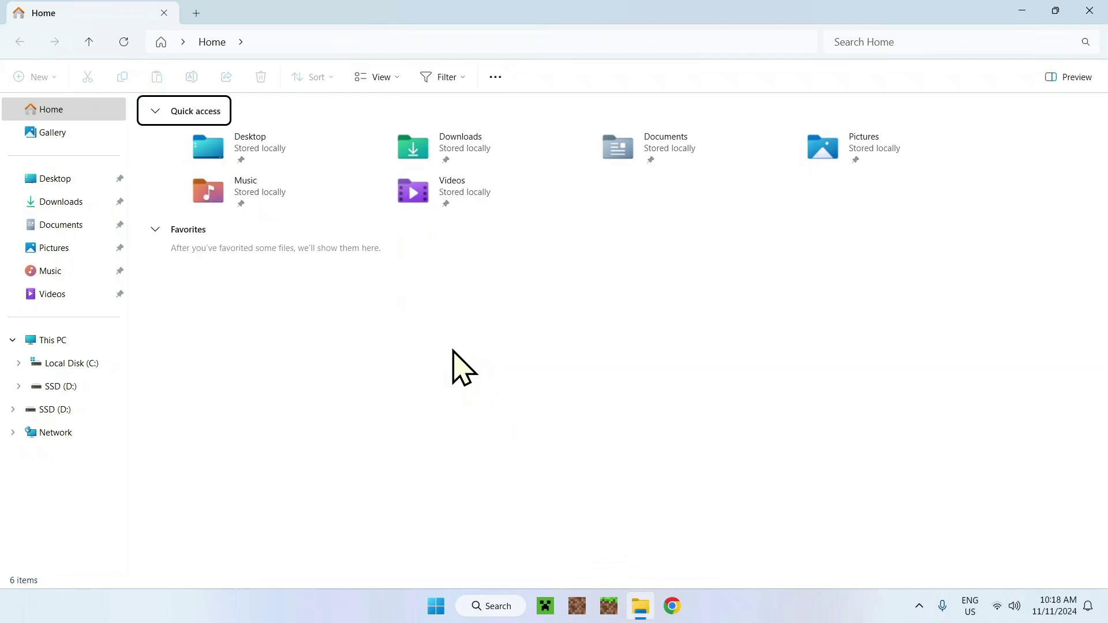
click(65, 207)
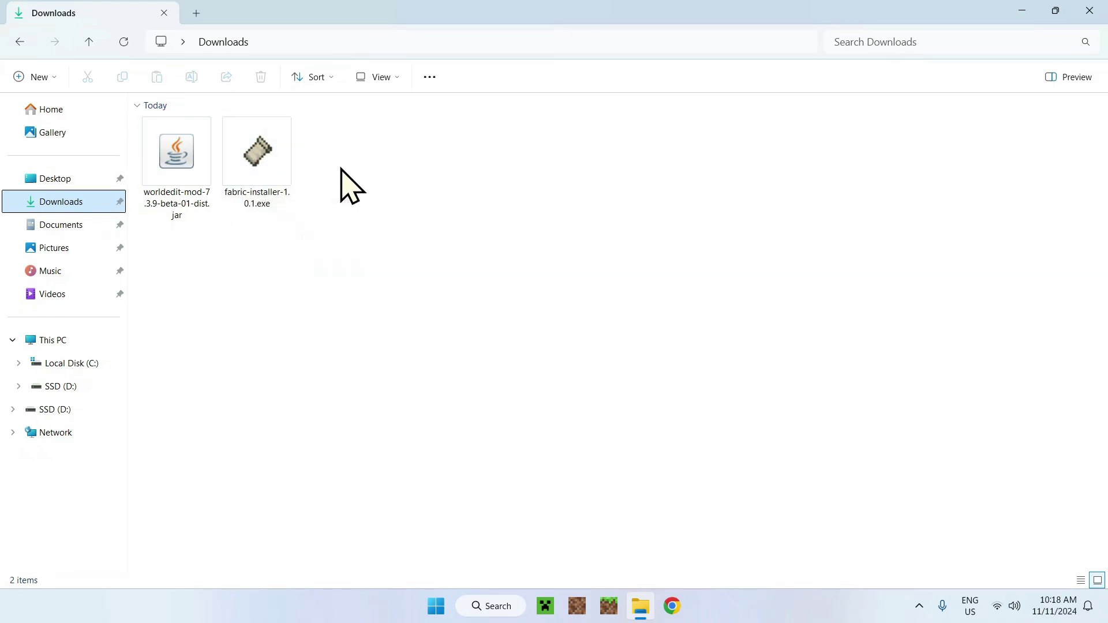
Run fabric-installer-1.0.1.exe to install Fabric for Minecraft 1.21.3, then close it.
double_click(258, 183)
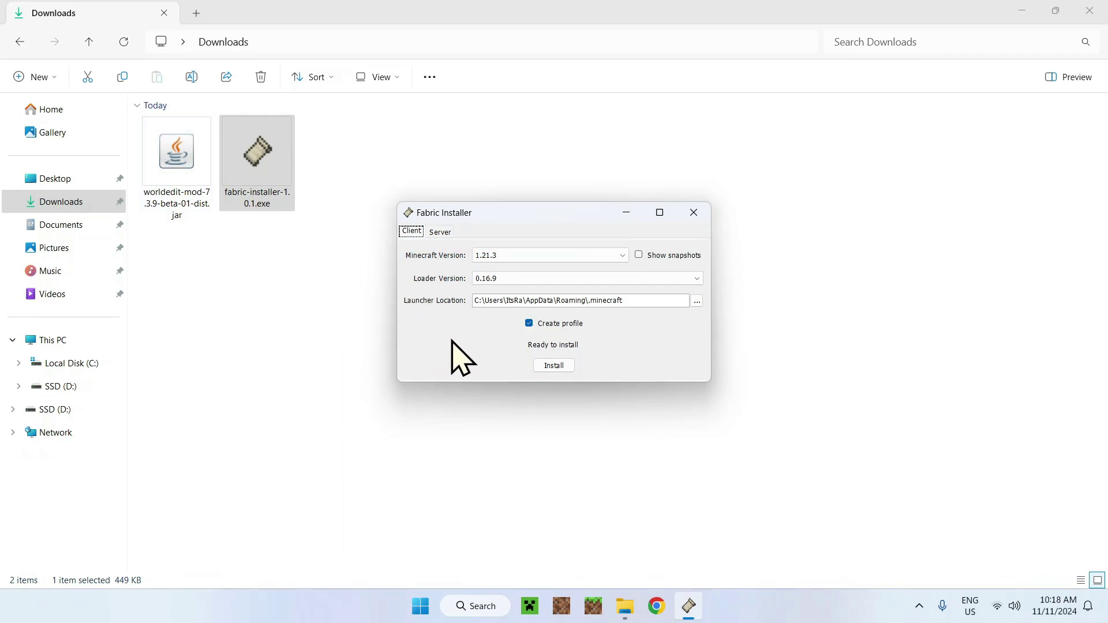
click(553, 365)
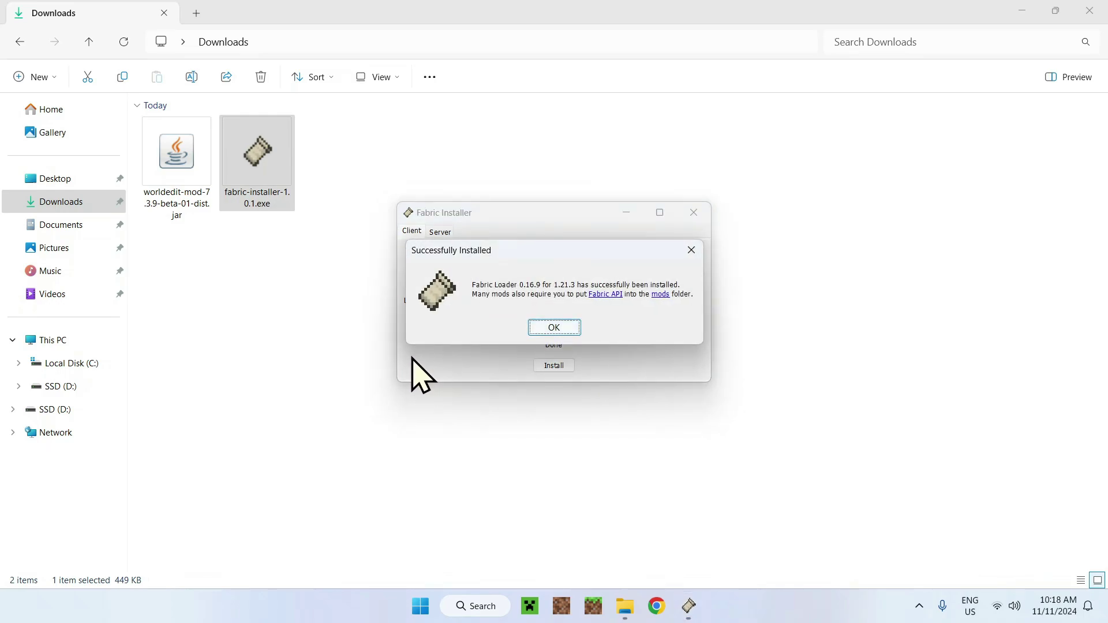
click(558, 332)
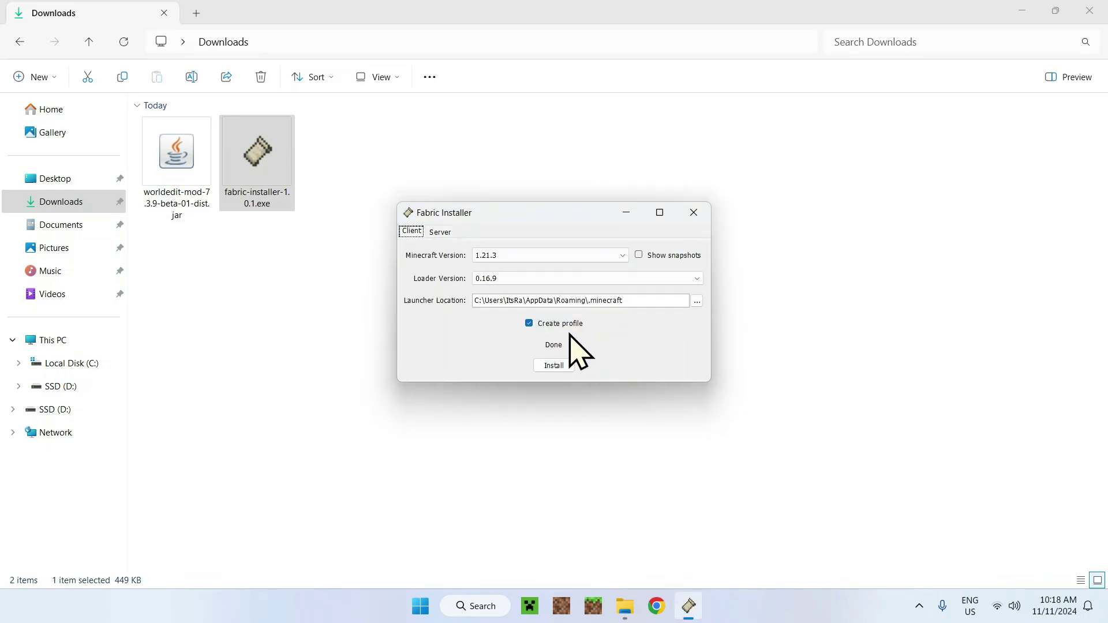
click(691, 215)
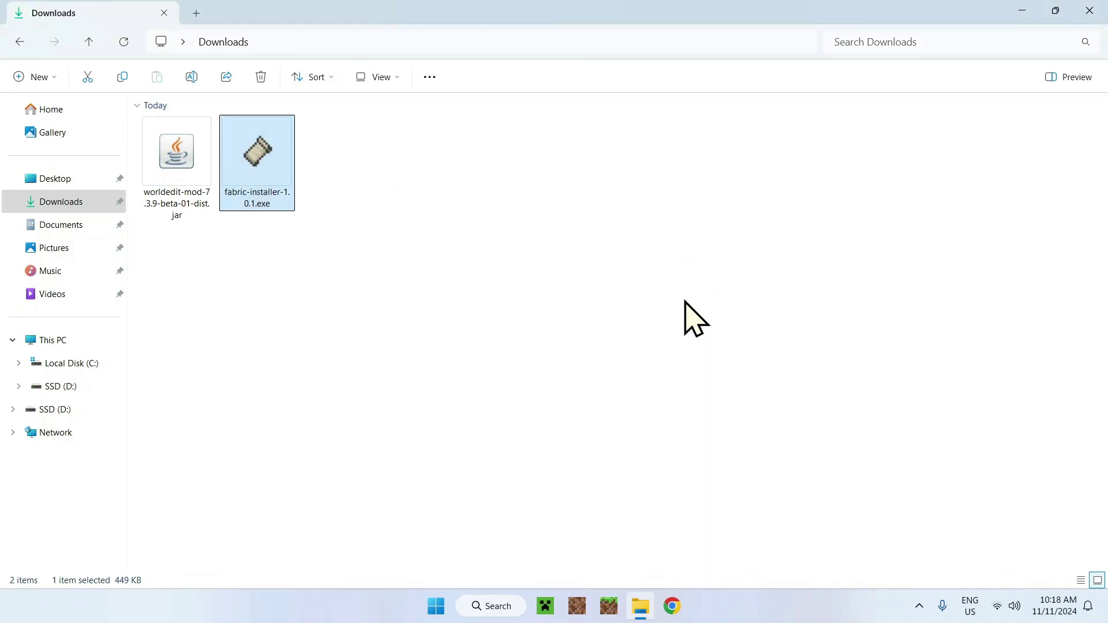
Open the Minecraft Launcher's Installations list showing the fabric-loader-1.21.3 profile.
click(545, 607)
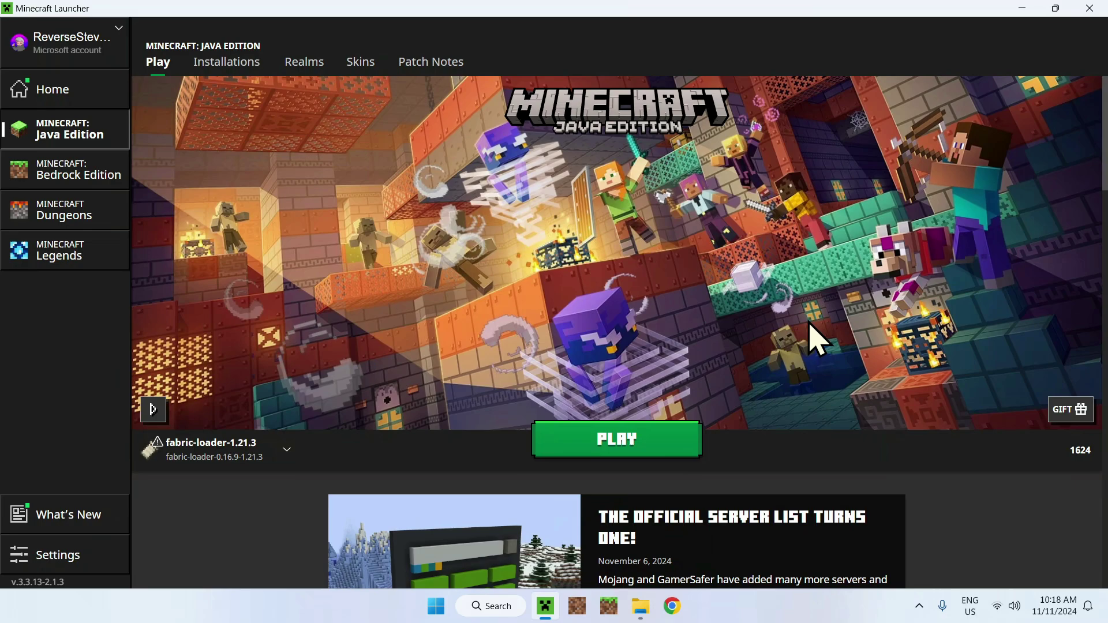
mouse_move(203, 449)
click(220, 86)
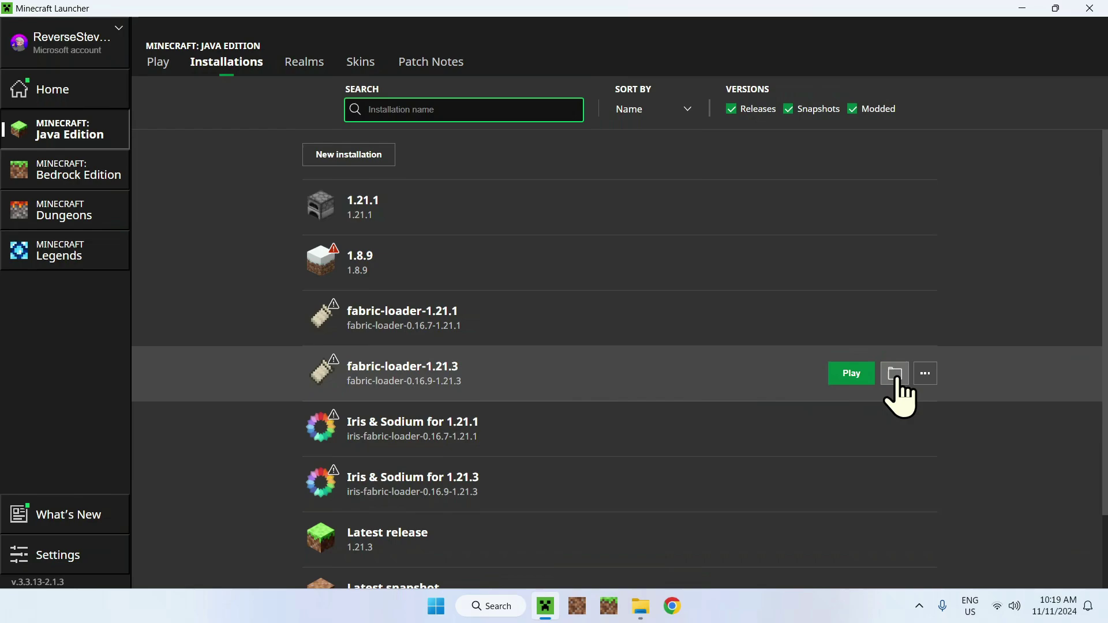
Copy worldedit-mod-7.3.9-beta-01-dist.jar from Downloads into the fabric-loader-1.21.3 mods folder.
click(896, 378)
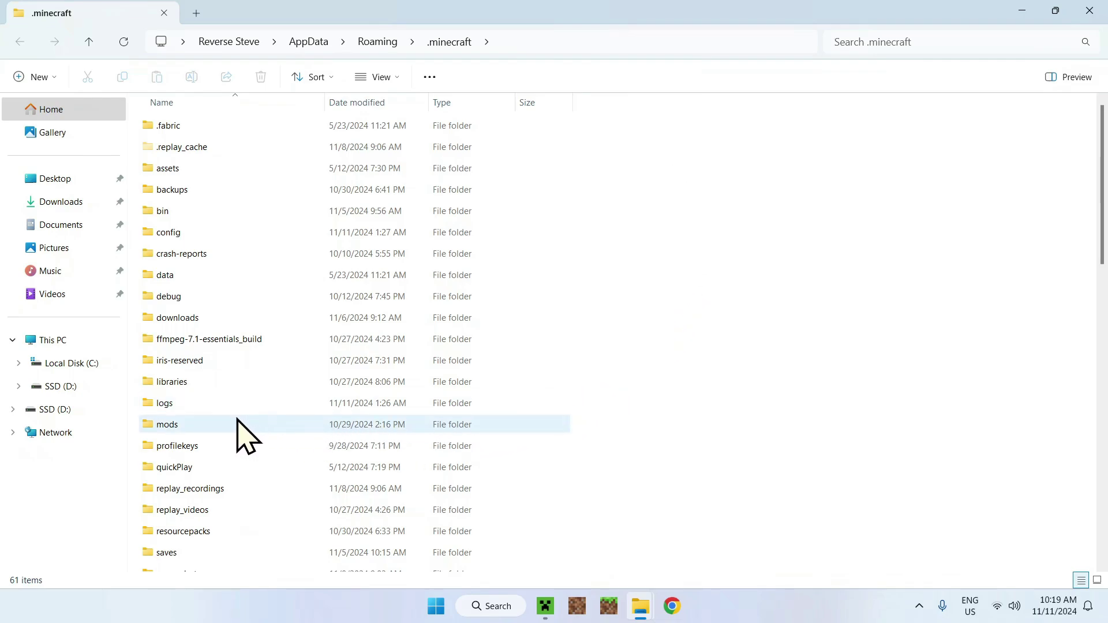
double_click(202, 427)
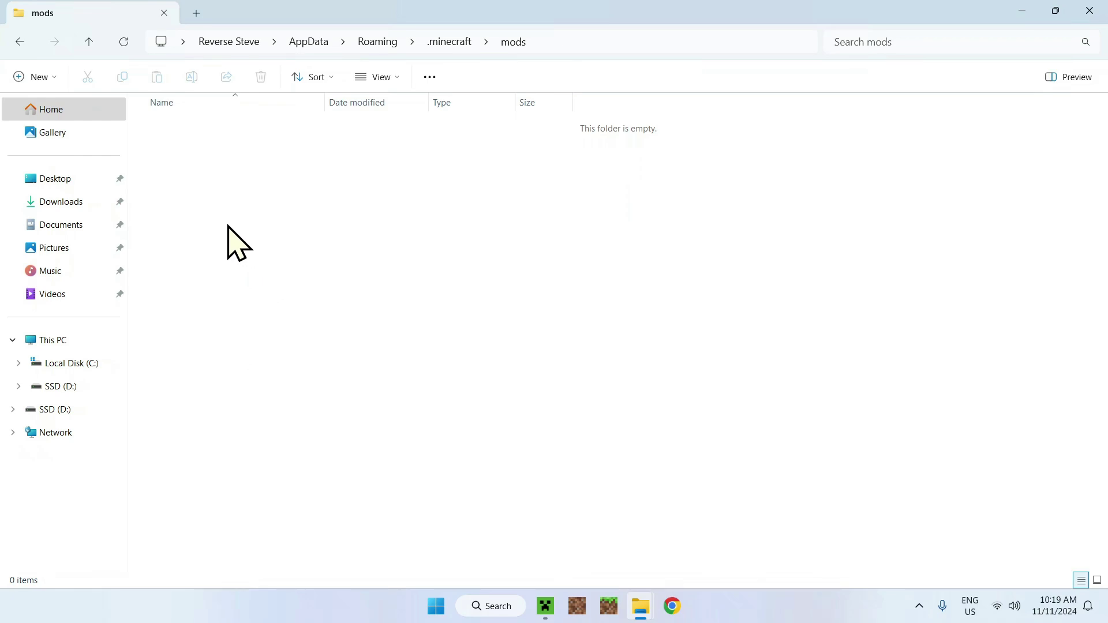
click(62, 209)
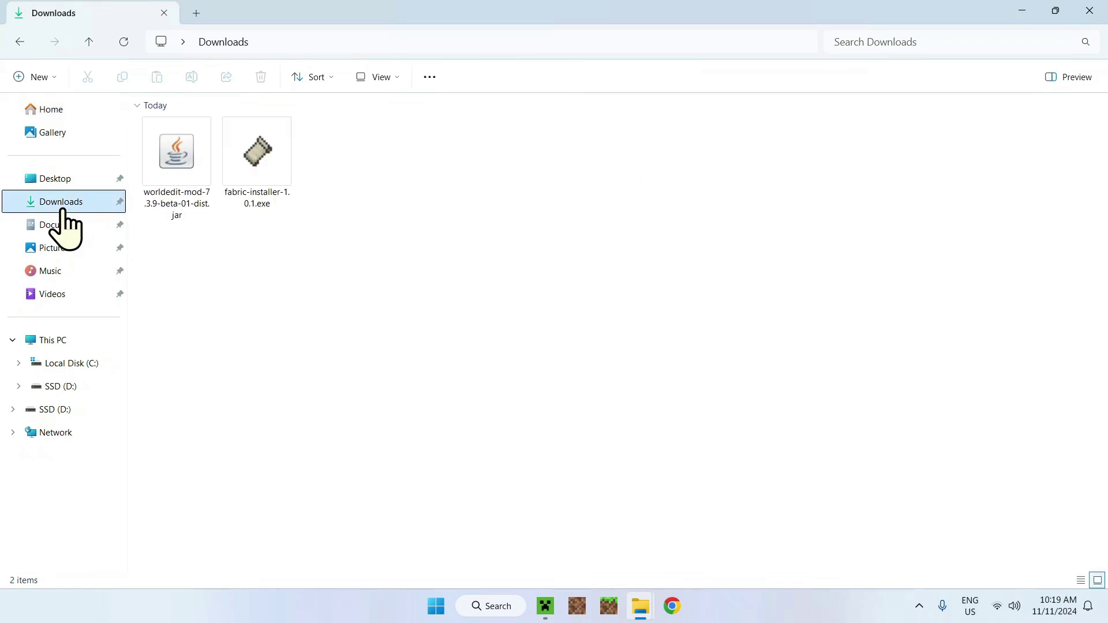
click(170, 213)
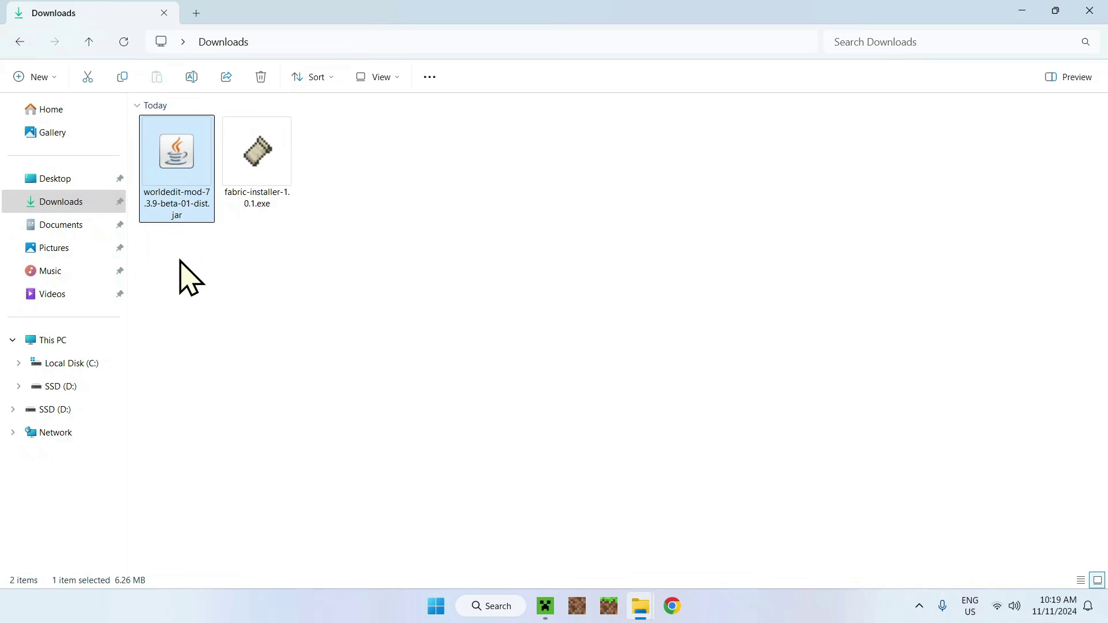
click(123, 78)
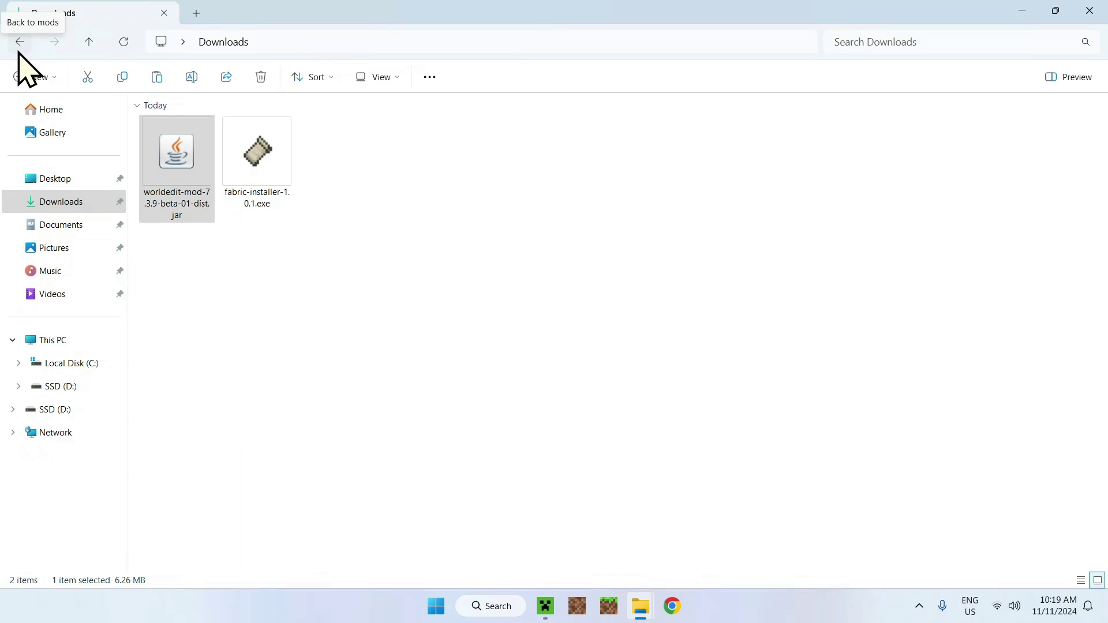
click(19, 49)
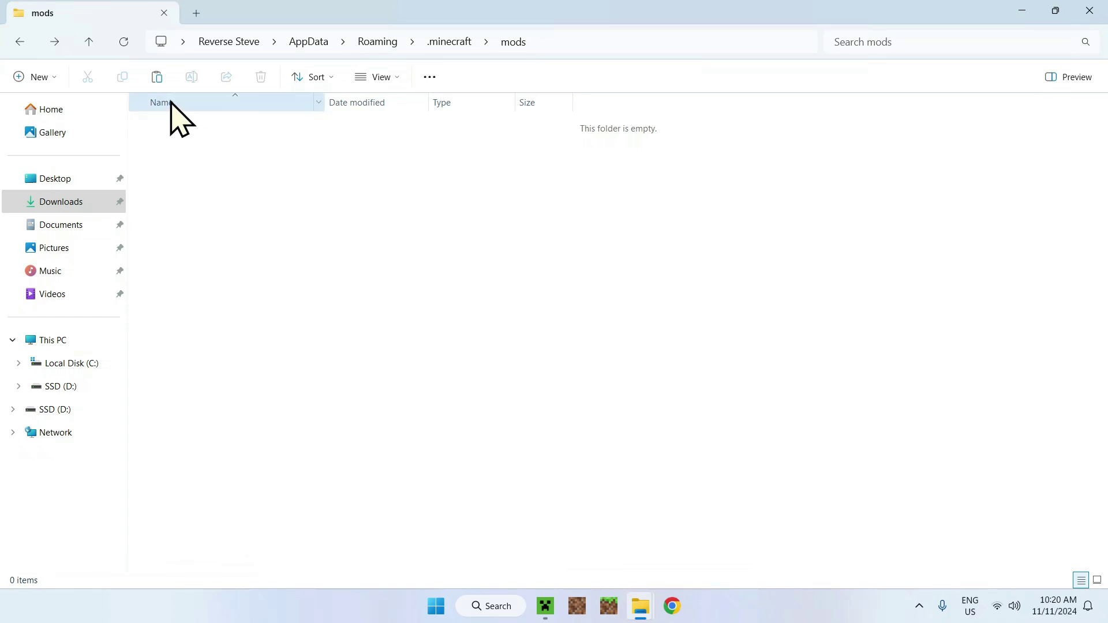
click(154, 82)
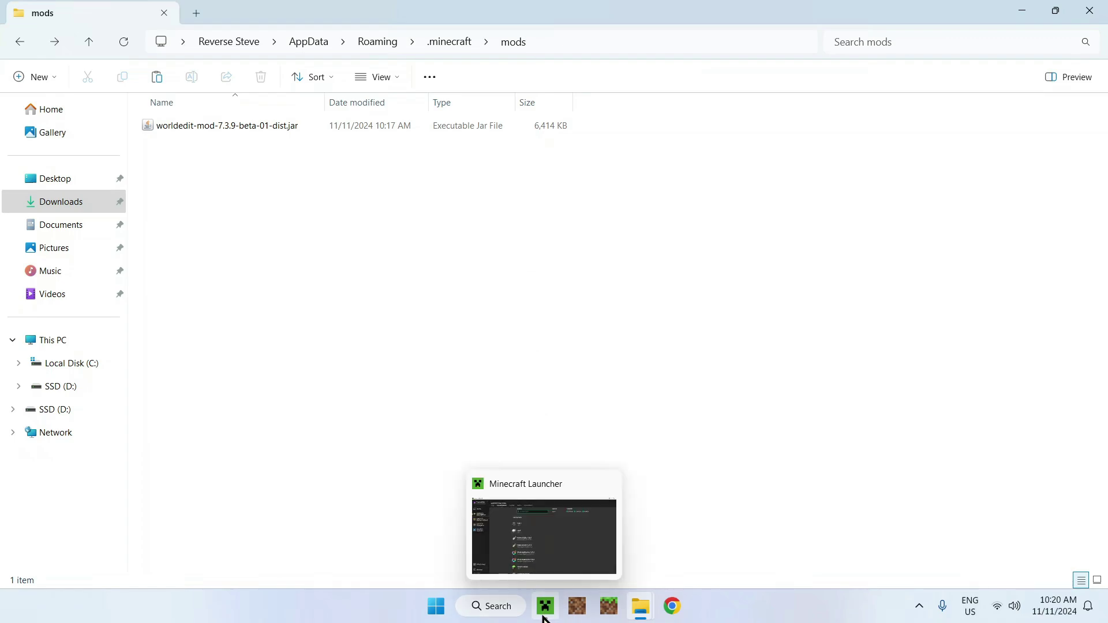
Play fabric-loader-1.21.3 from the launcher, accepting the modded-installation risk warning.
click(542, 616)
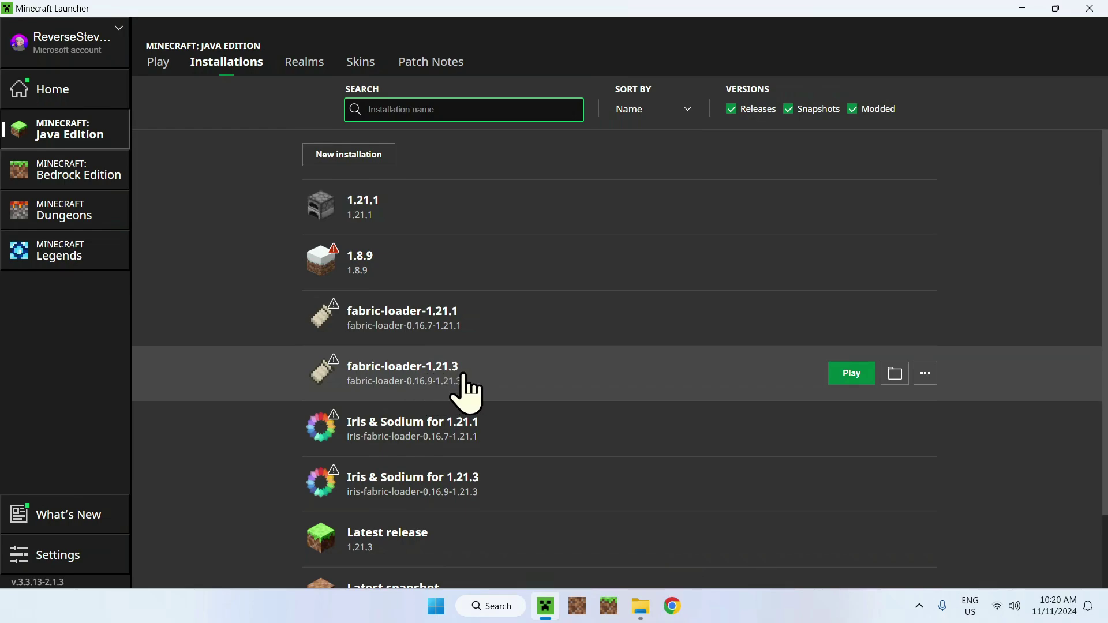
click(856, 376)
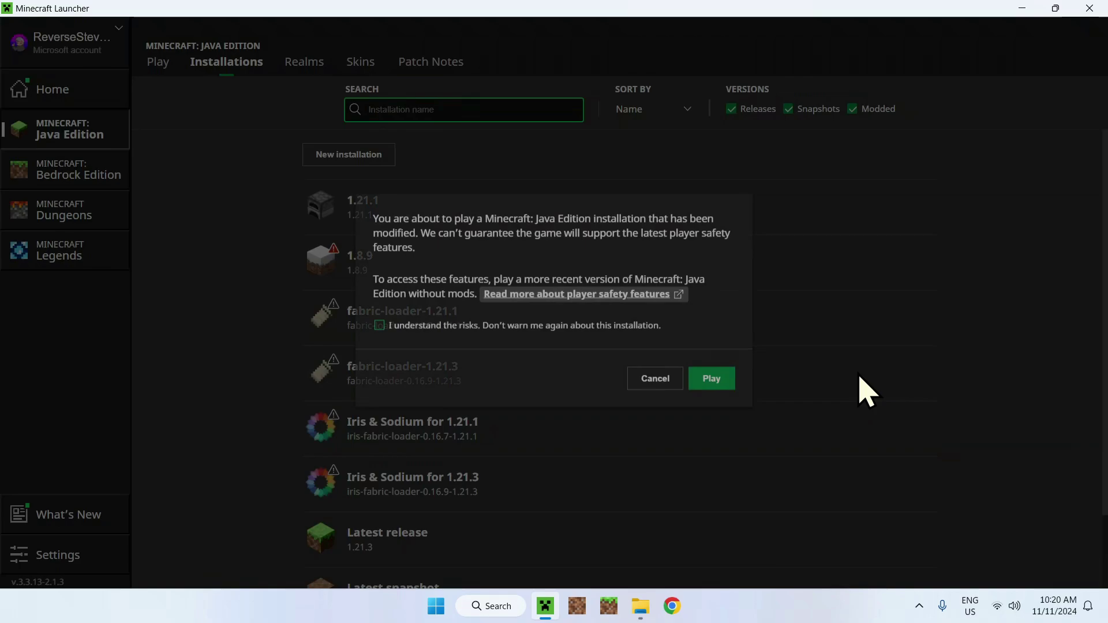
click(553, 329)
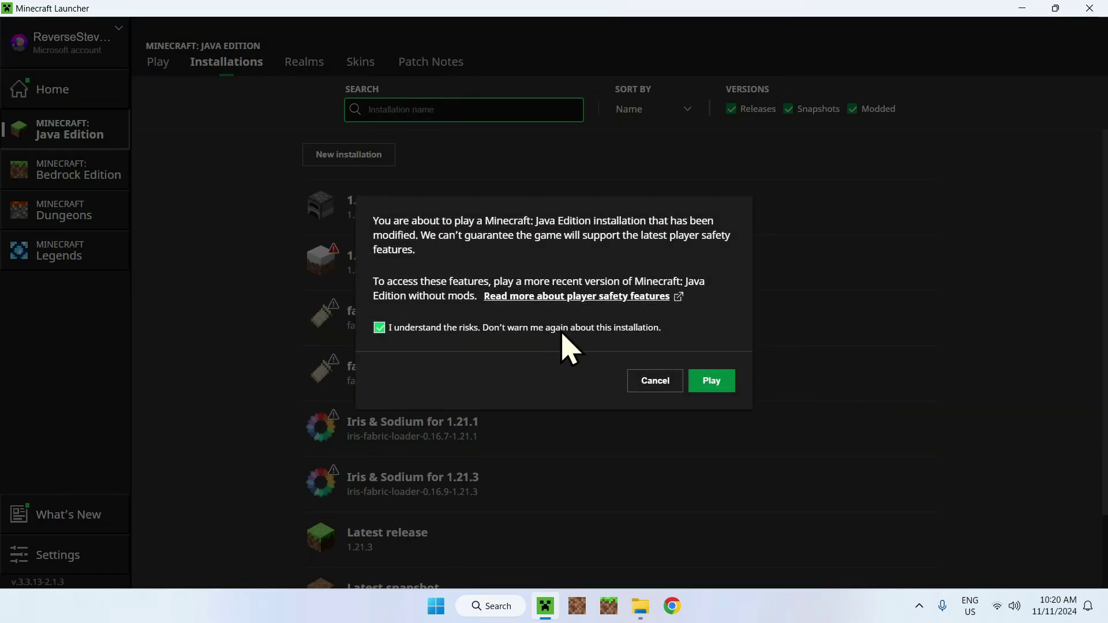
click(712, 386)
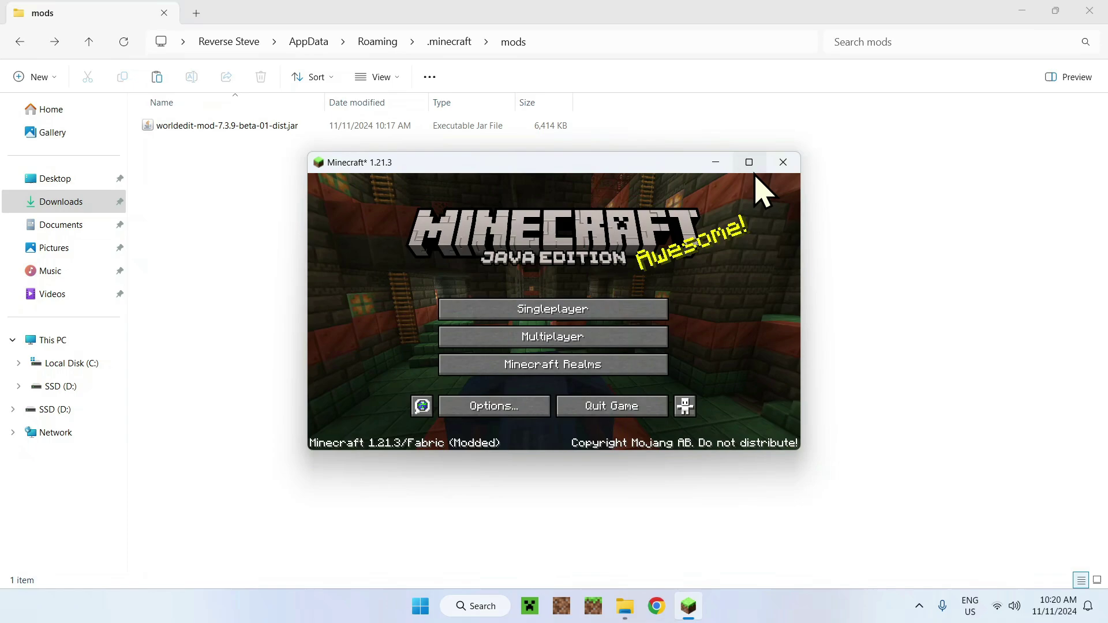
Maximize the game window and load the Tutorials singleplayer world.
click(753, 169)
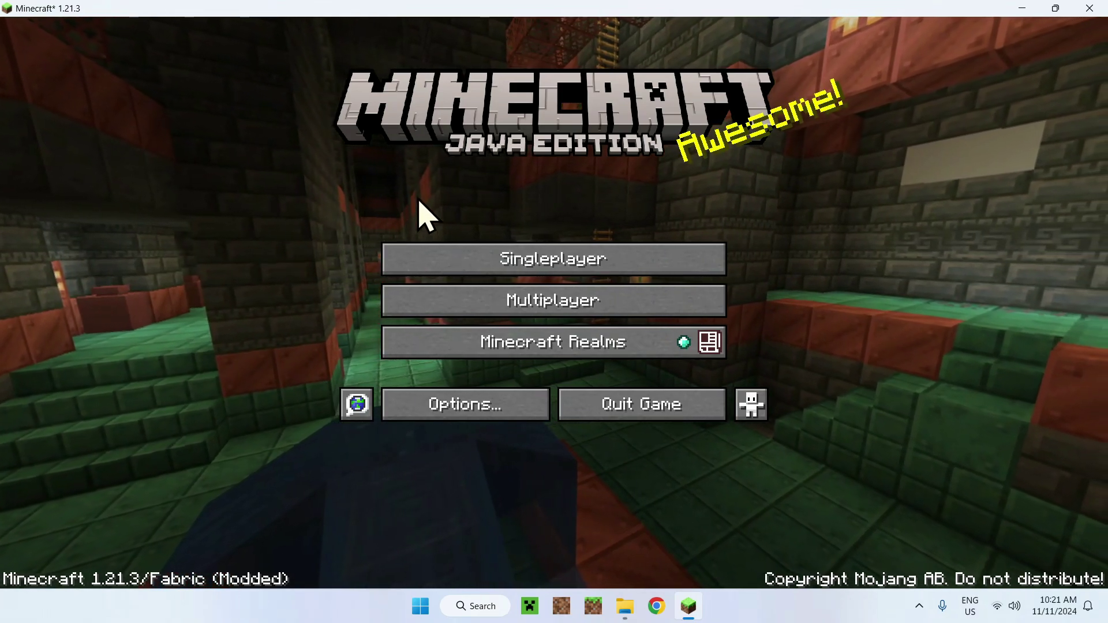
click(554, 271)
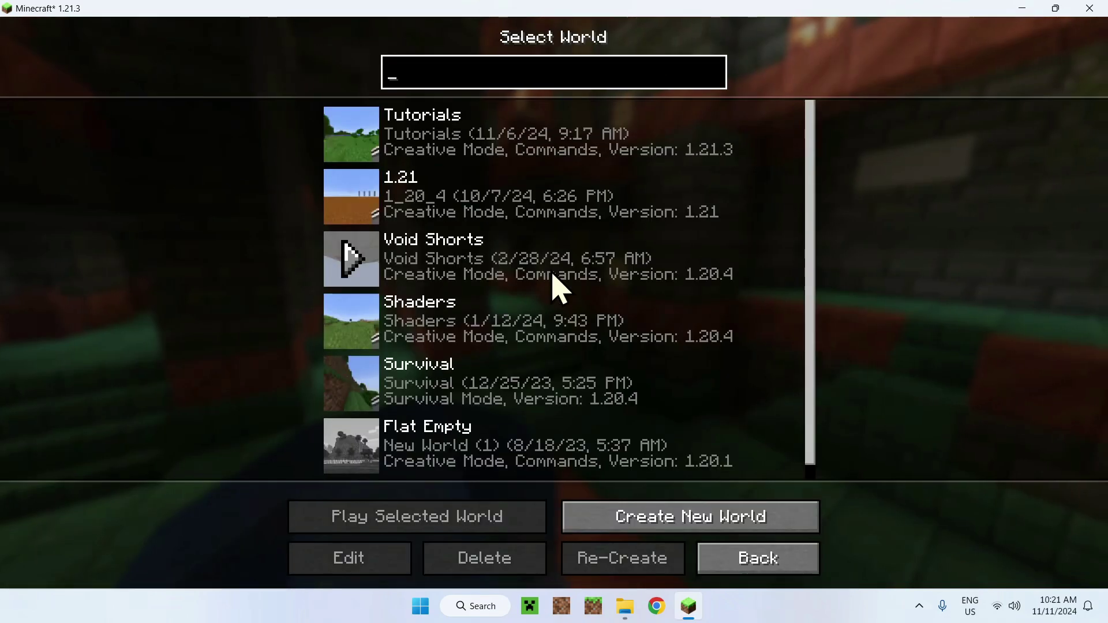
click(353, 134)
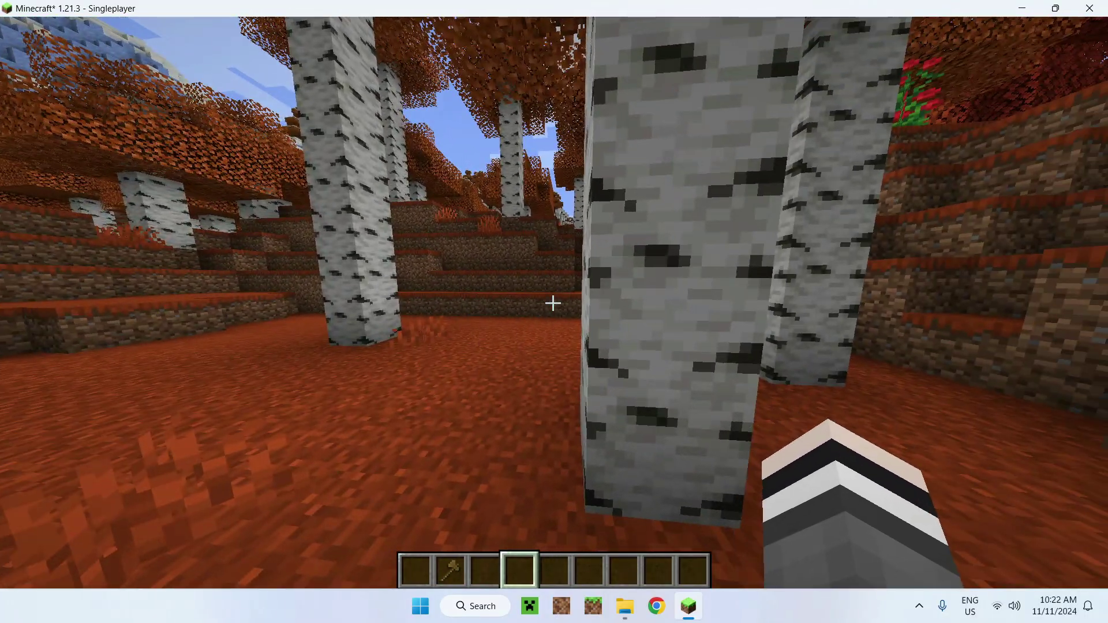
Check the creative inventory, then save and quit to title and reload Tutorials.
key(e)
key(e)
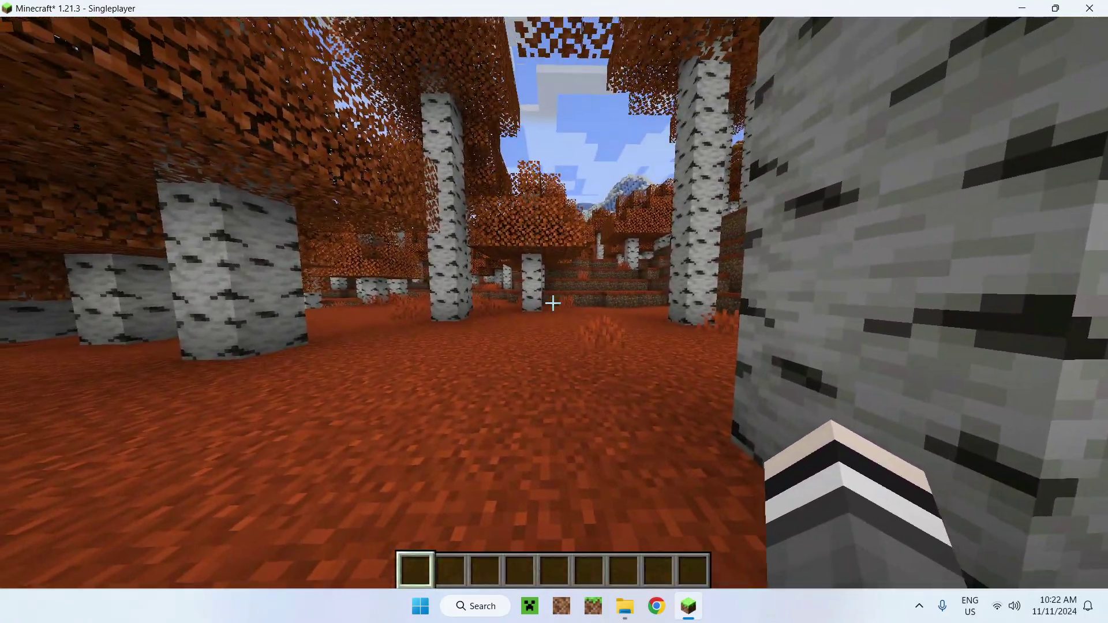
key(Escape)
click(554, 358)
click(404, 255)
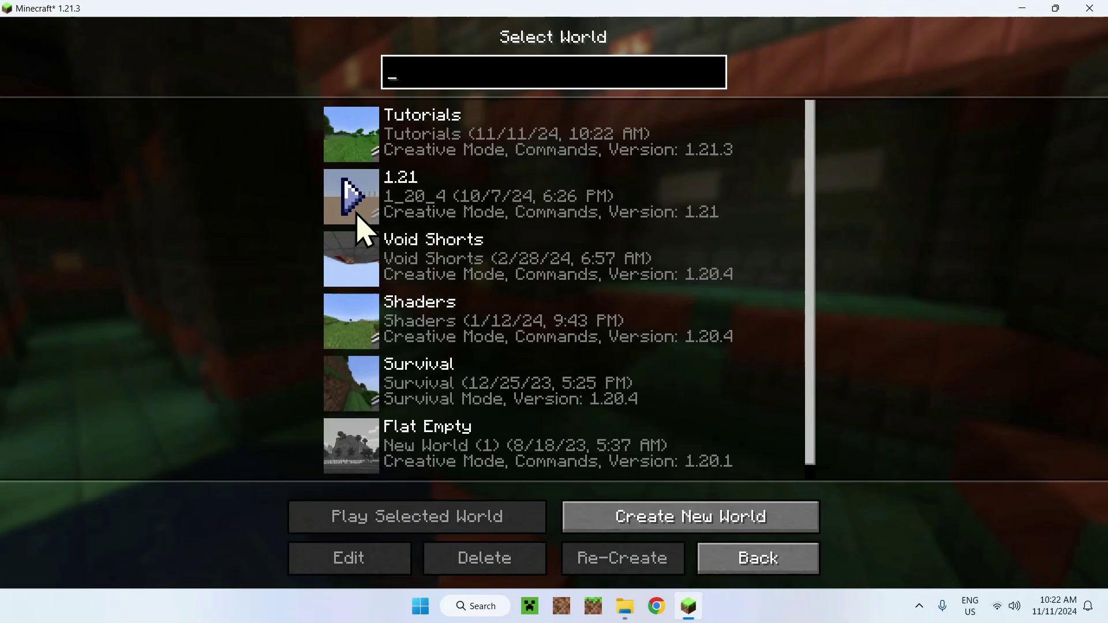
click(358, 215)
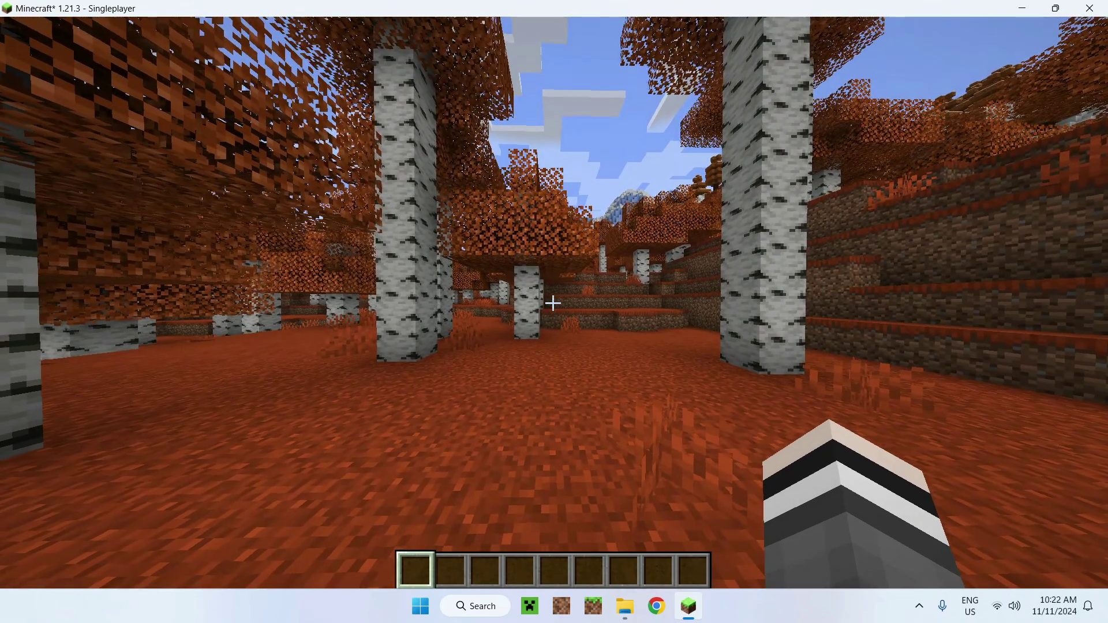
Take a Wooden Axe from the creative inventory into the hotbar.
key(e)
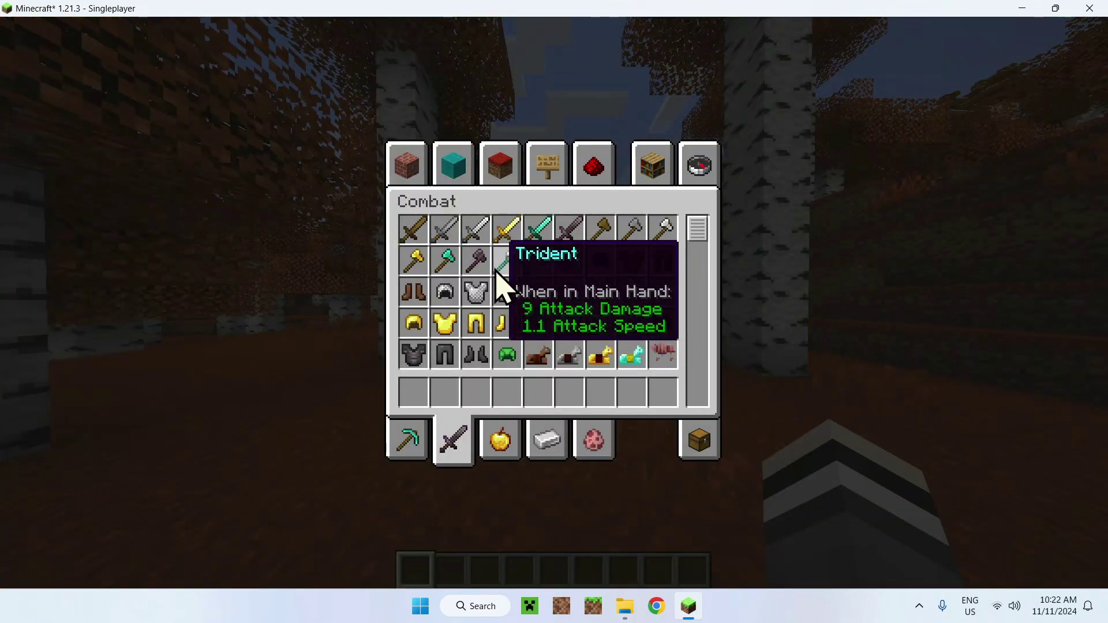
click(440, 386)
key(e)
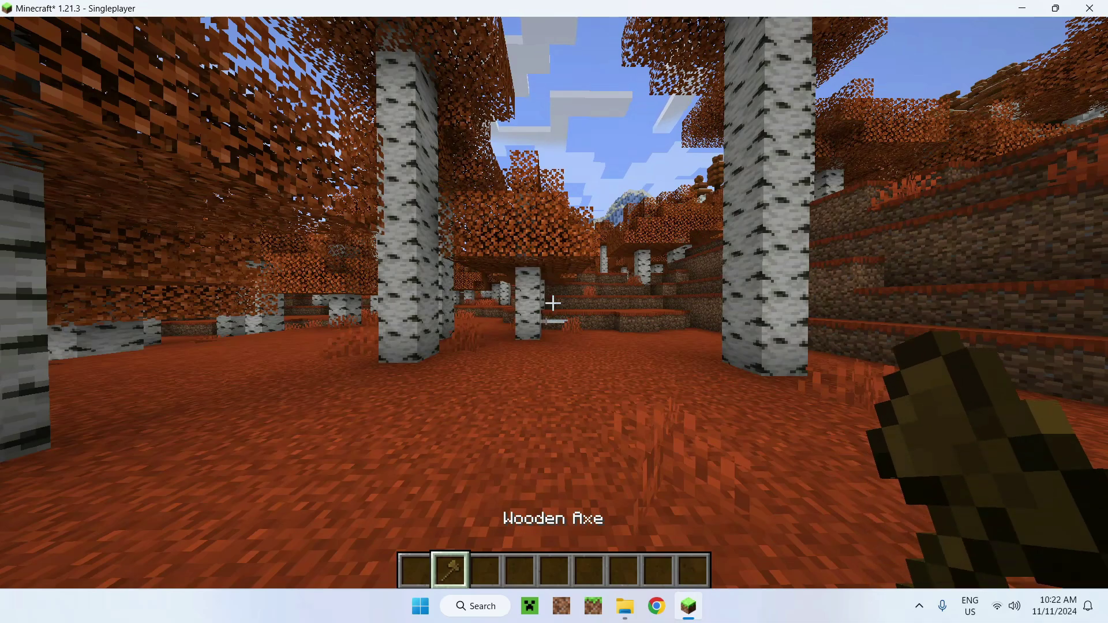
Walk toward the birch trees and set the second selection corner at (138, 72, 152).
key(w)
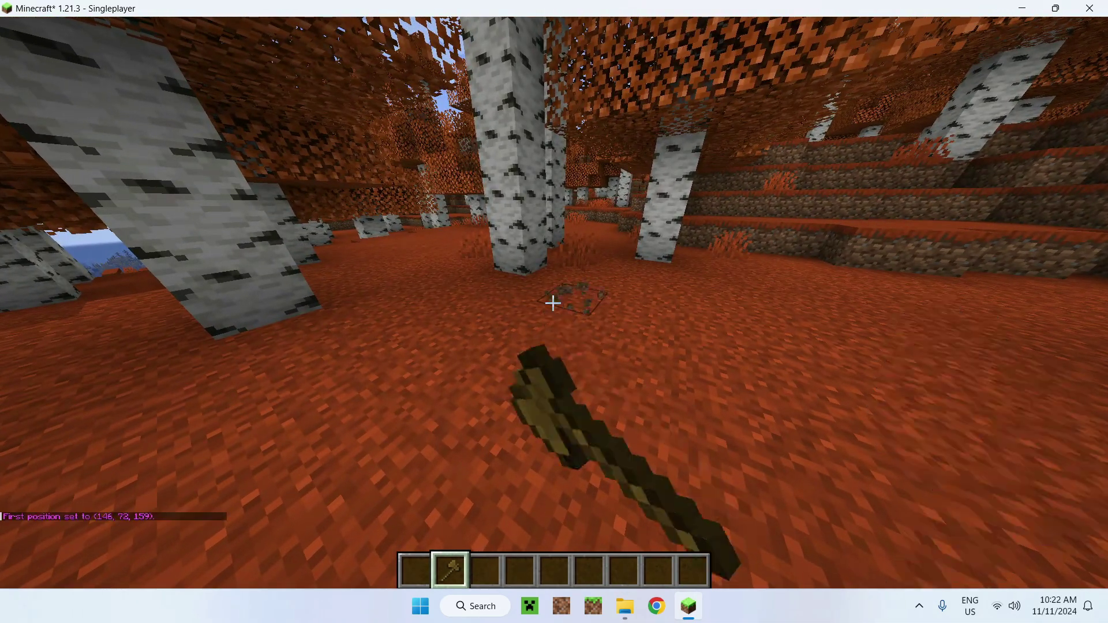
key(w)
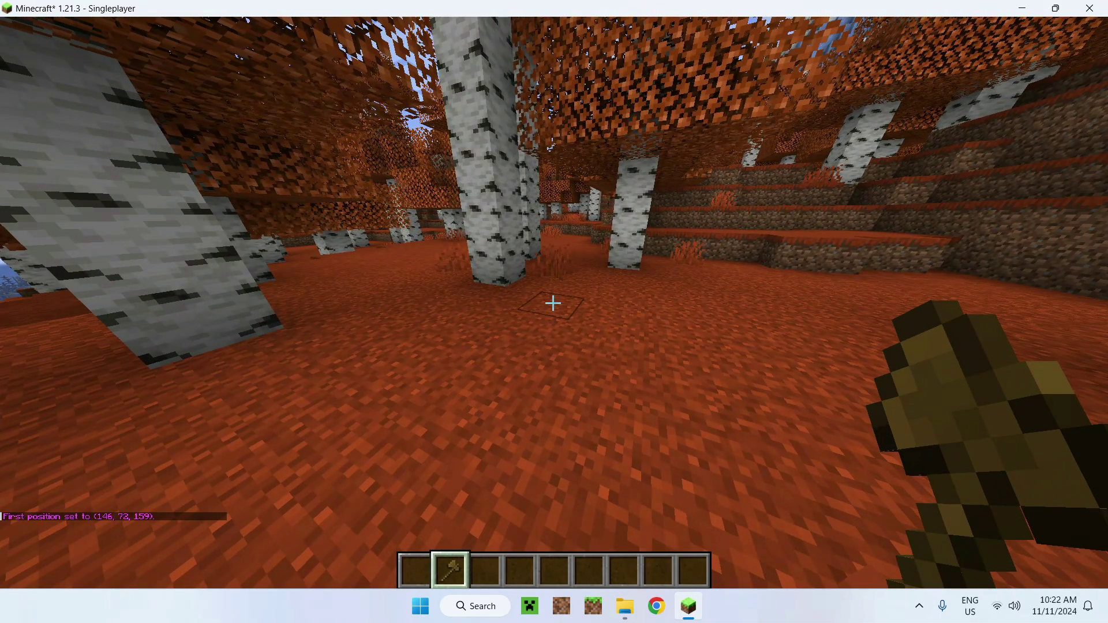
key(t)
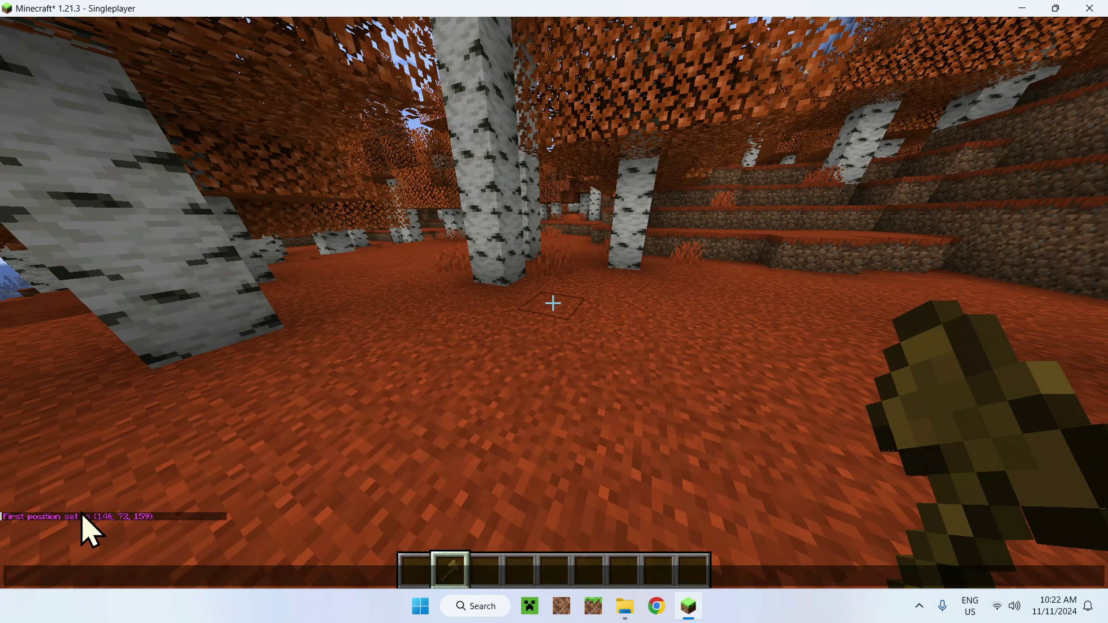
key(Escape)
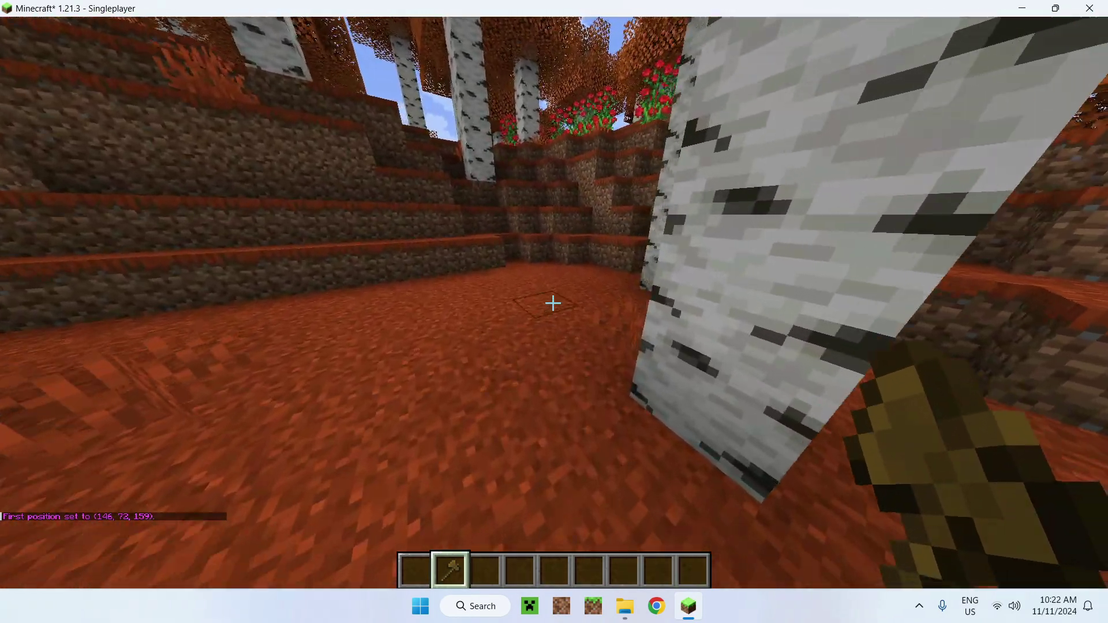
right_click(553, 303)
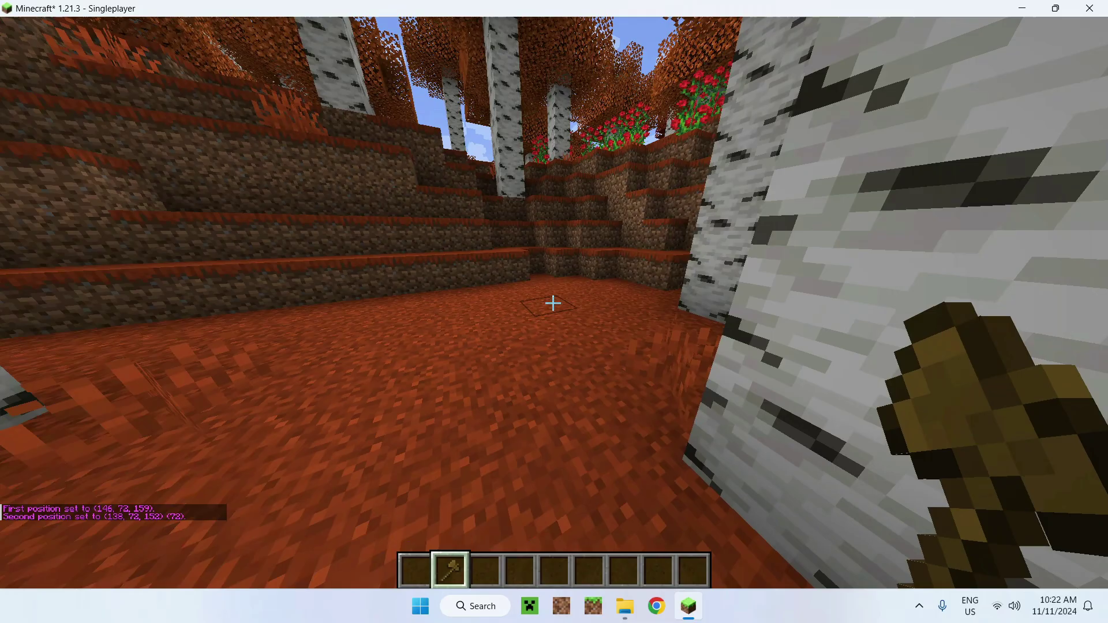
key(3)
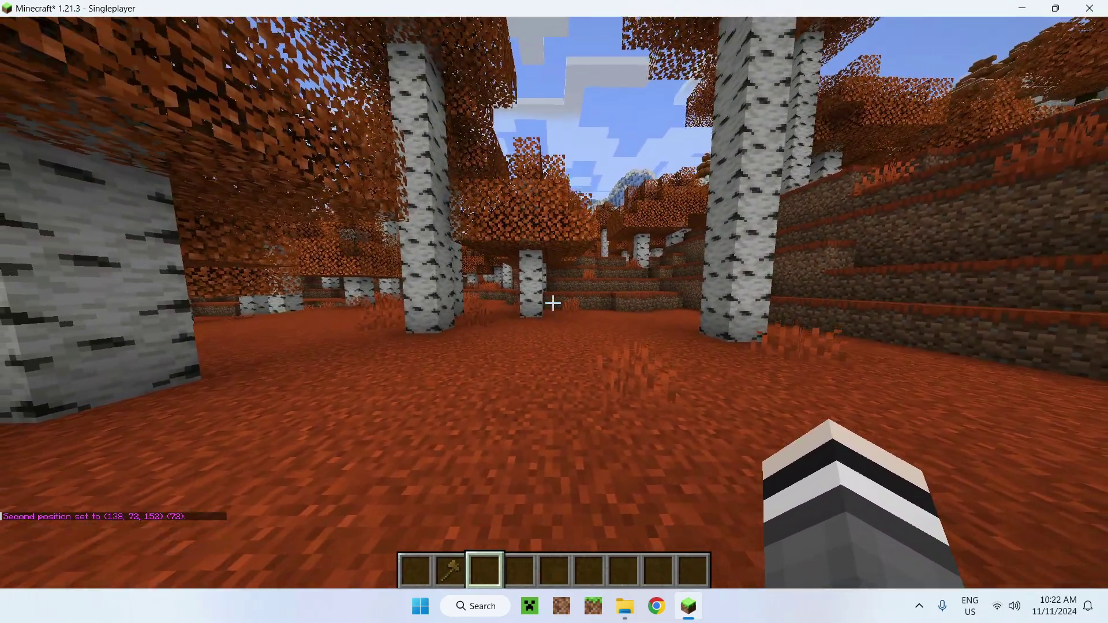
Run //replace #solid diamond_block in chat, converting the 72 selected ground blocks to diamond.
key(slash)
text(/br)
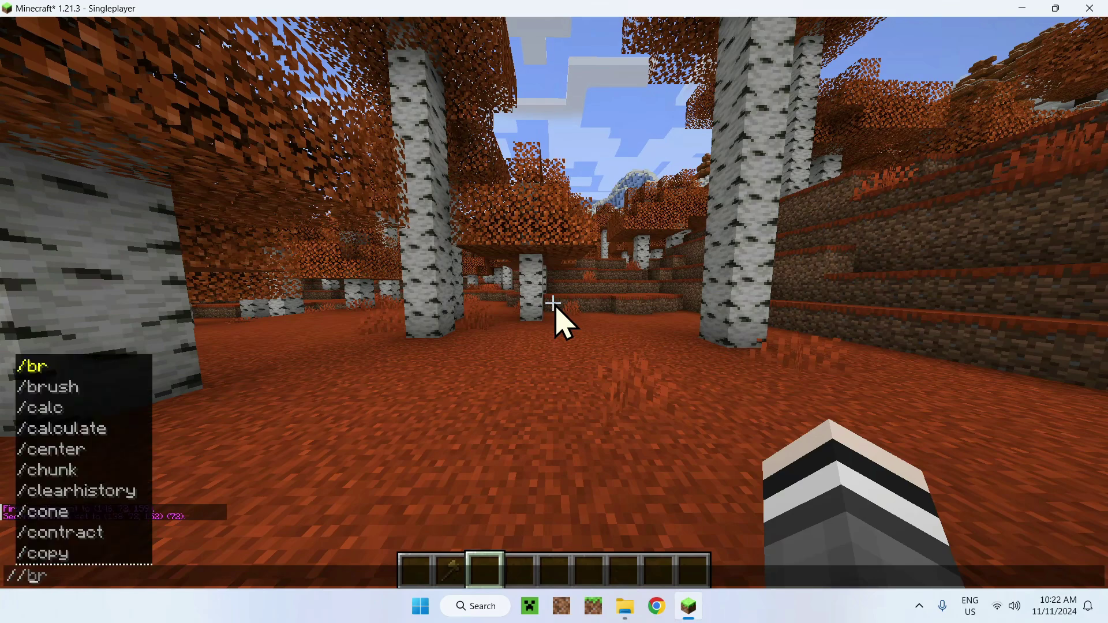
key(BackSpace)
key(BackSpace)
text(replace !)
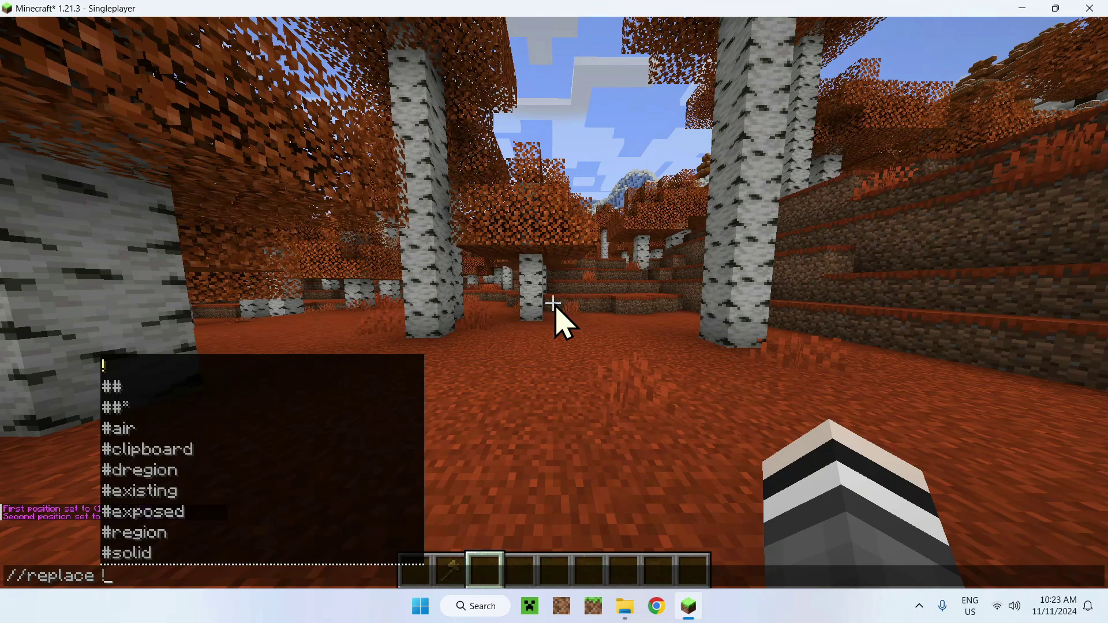
text(#solid)
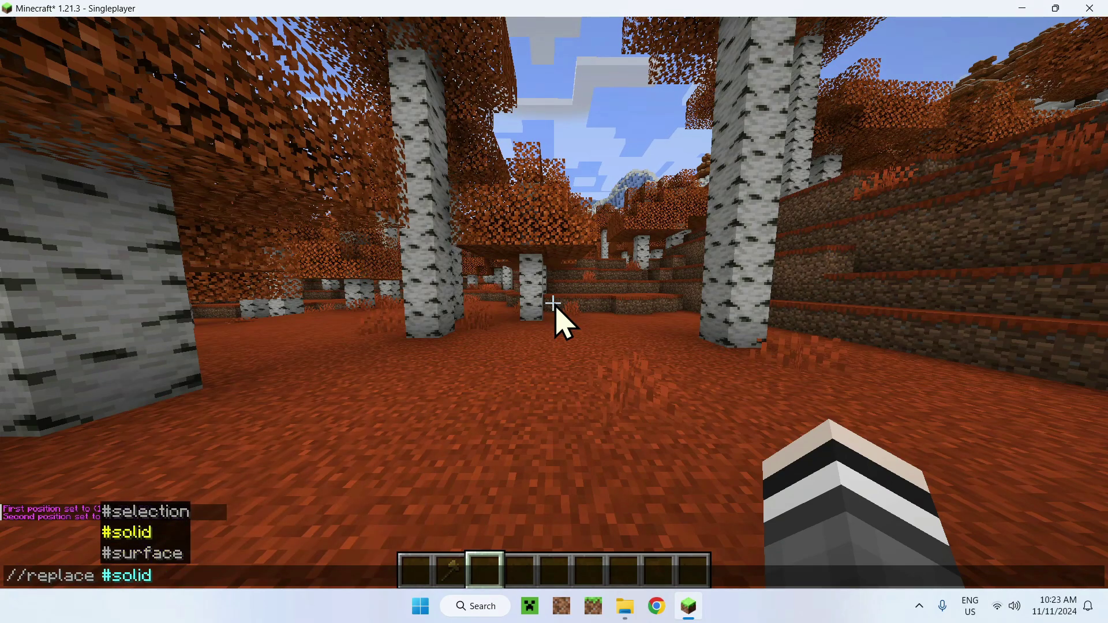
text( #)
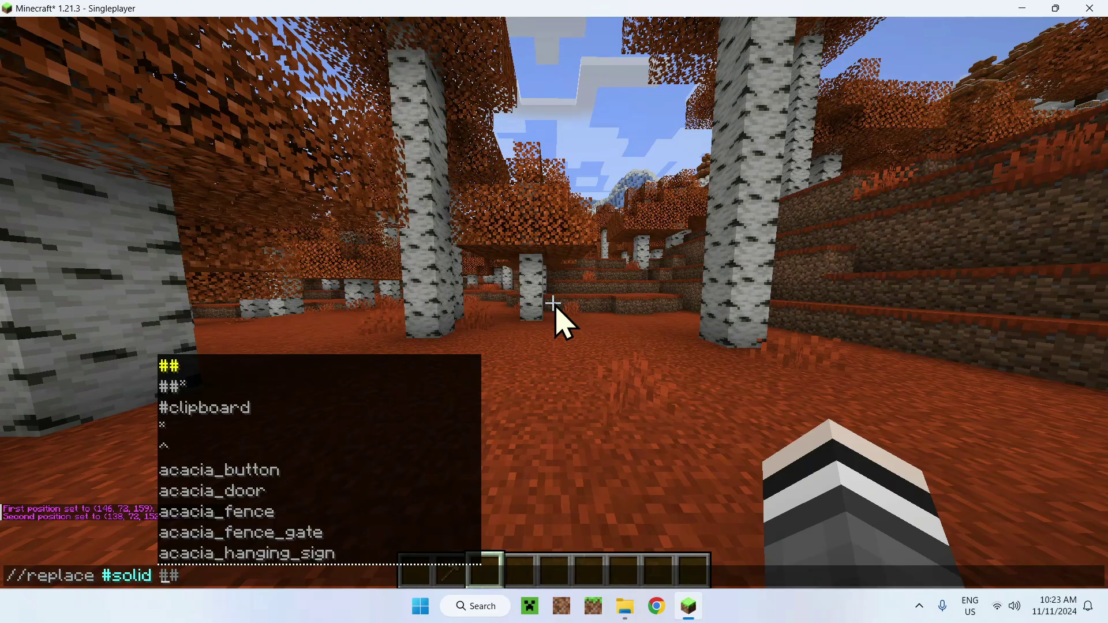
key(BackSpace)
text(di)
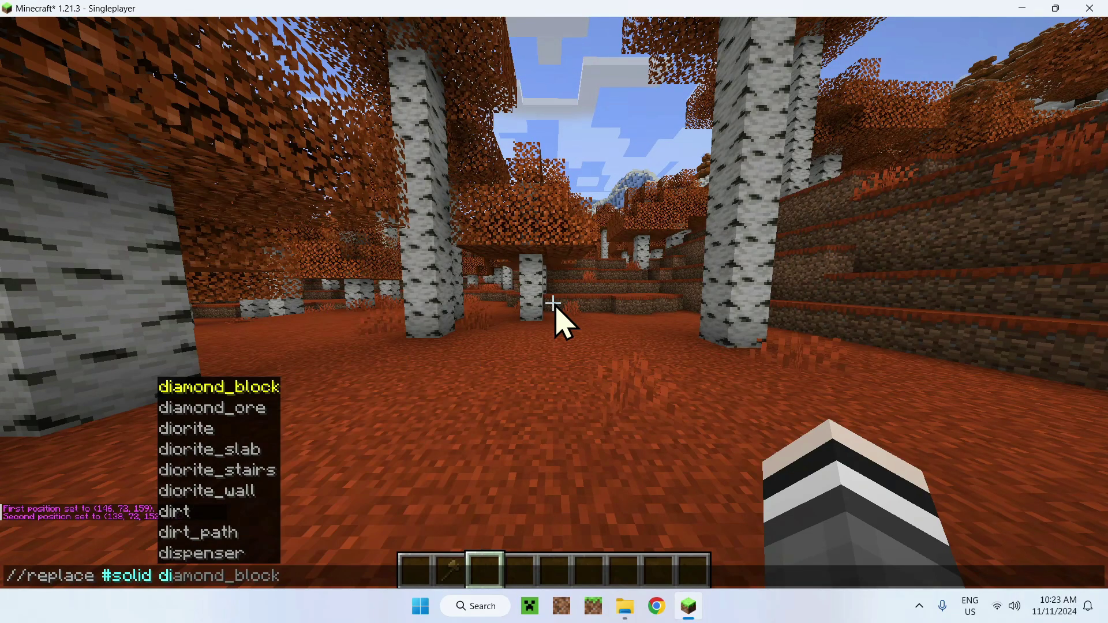
key(Tab)
key(Return)
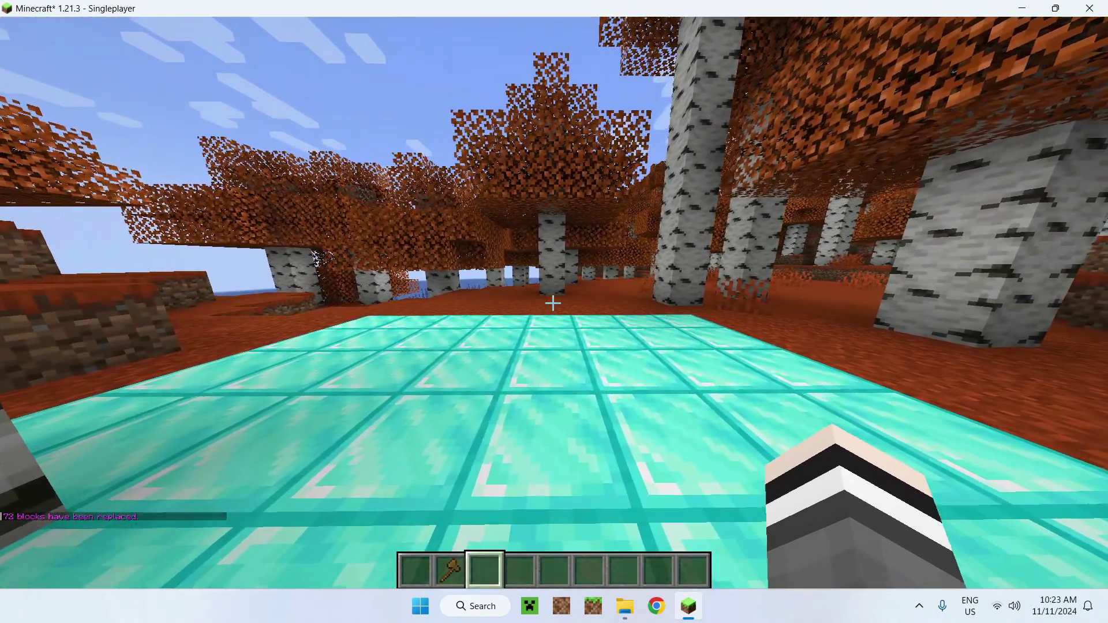
key(1)
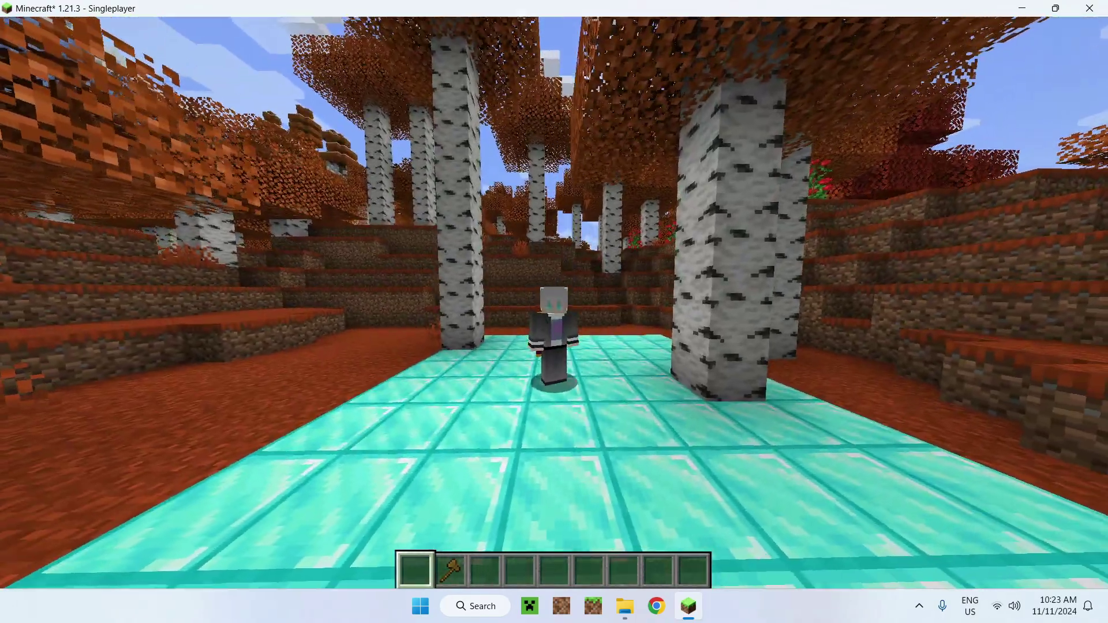